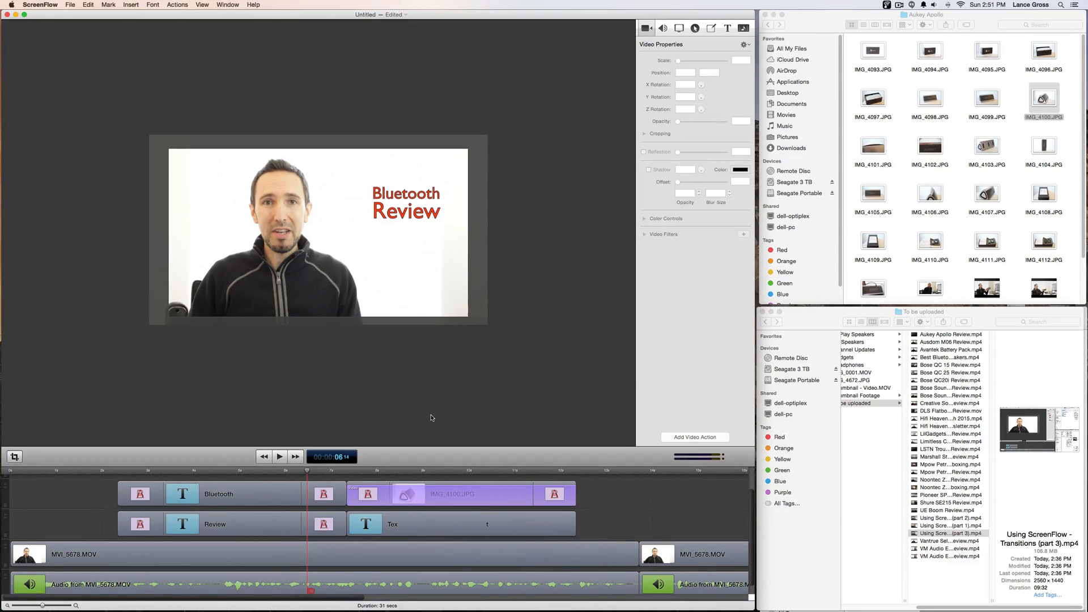
- Play back the title and IMG_4100.JPG section of the timeline to review its transitions
{"action": "key", "text": "space"}
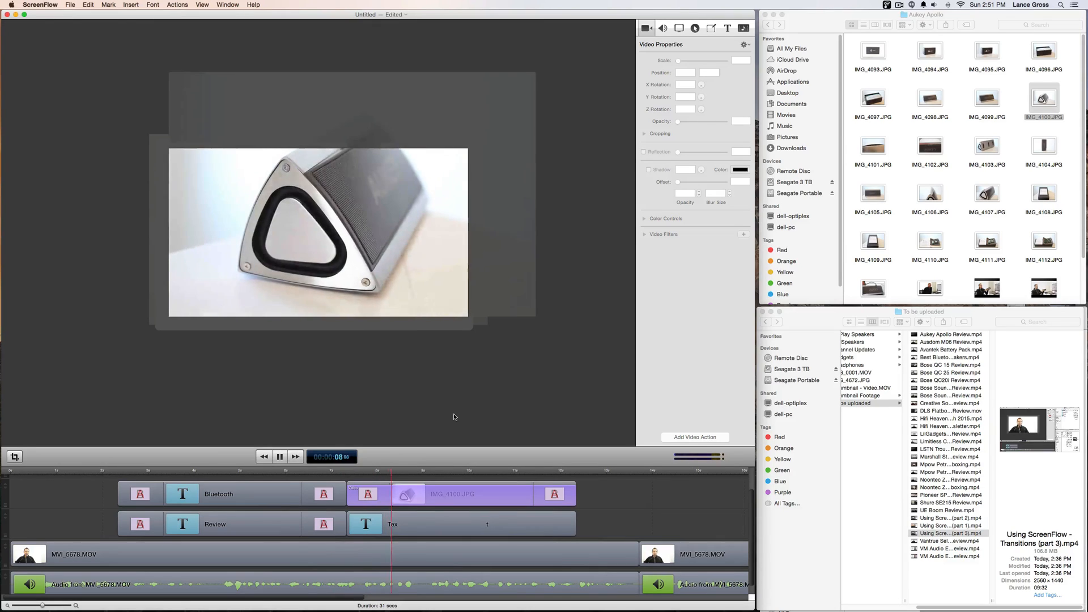
{"action": "key", "text": "XF86AudioMute"}
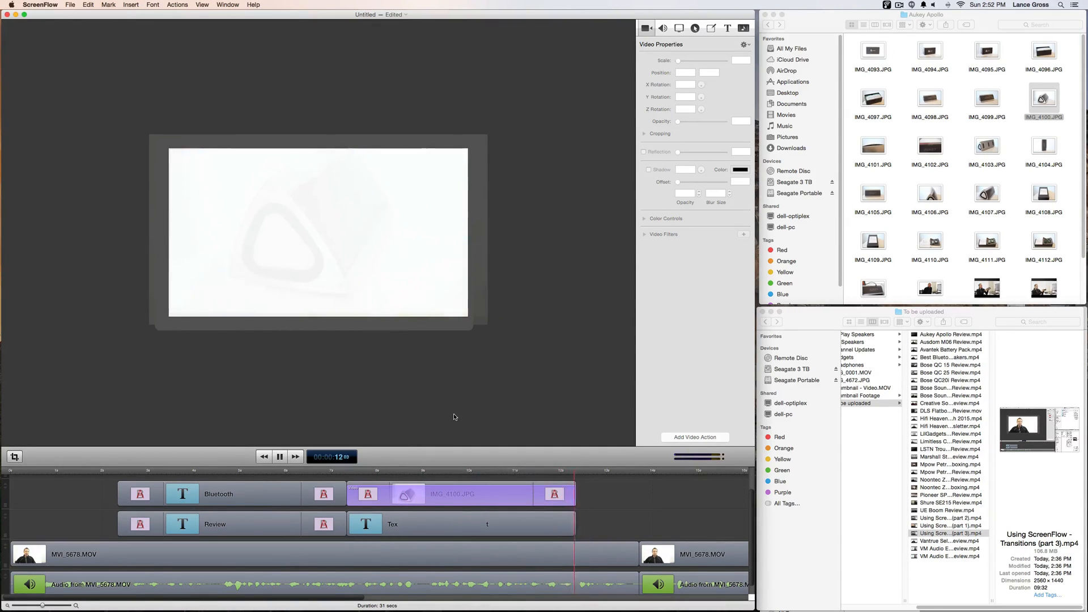
{"action": "key", "text": "space"}
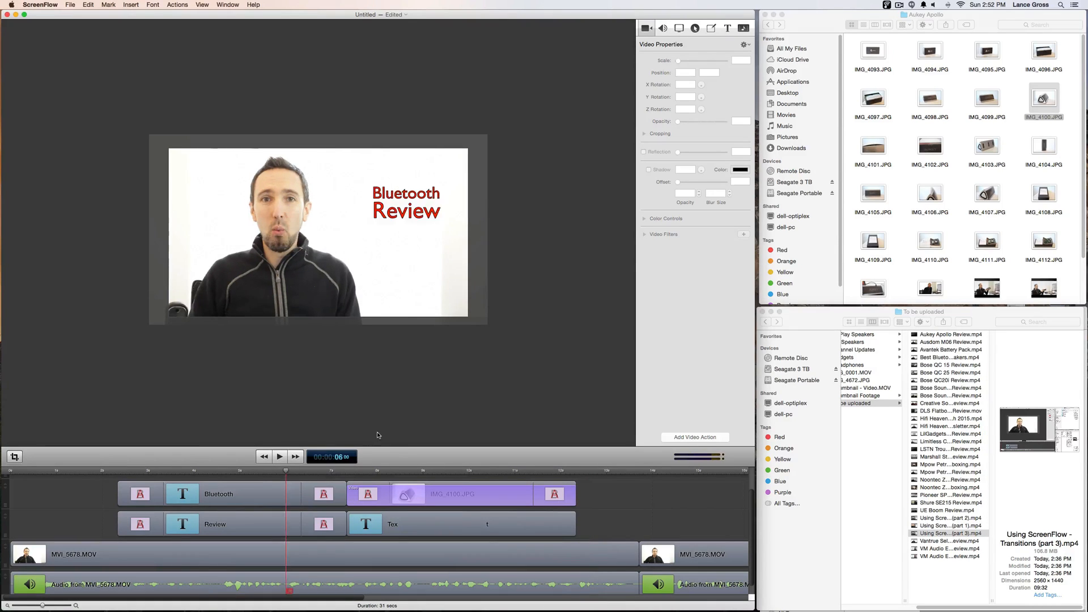
{"action": "key", "text": "space"}
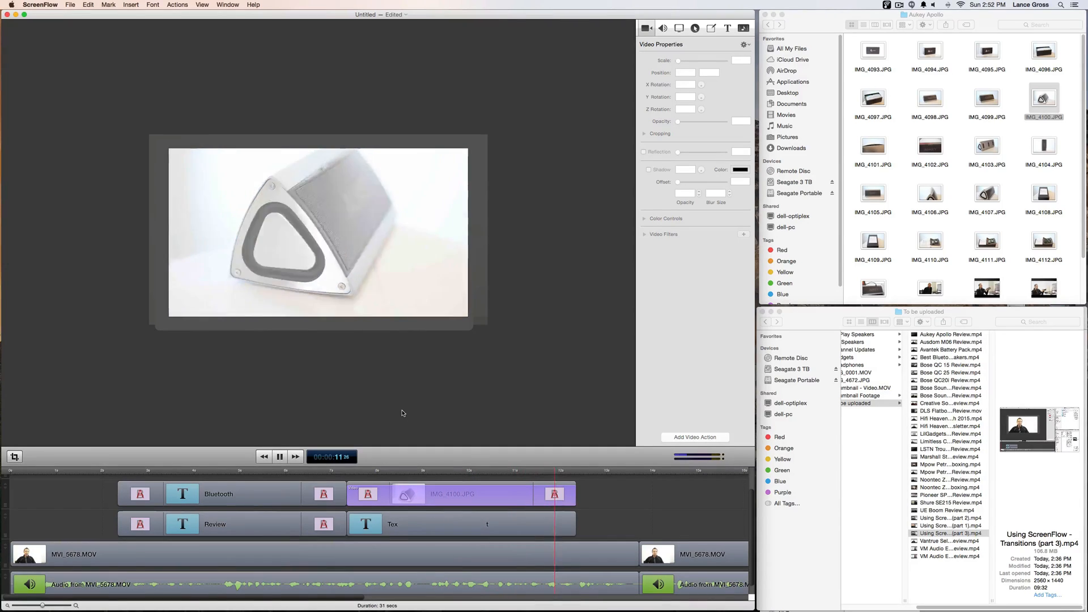
{"action": "key", "text": "space"}
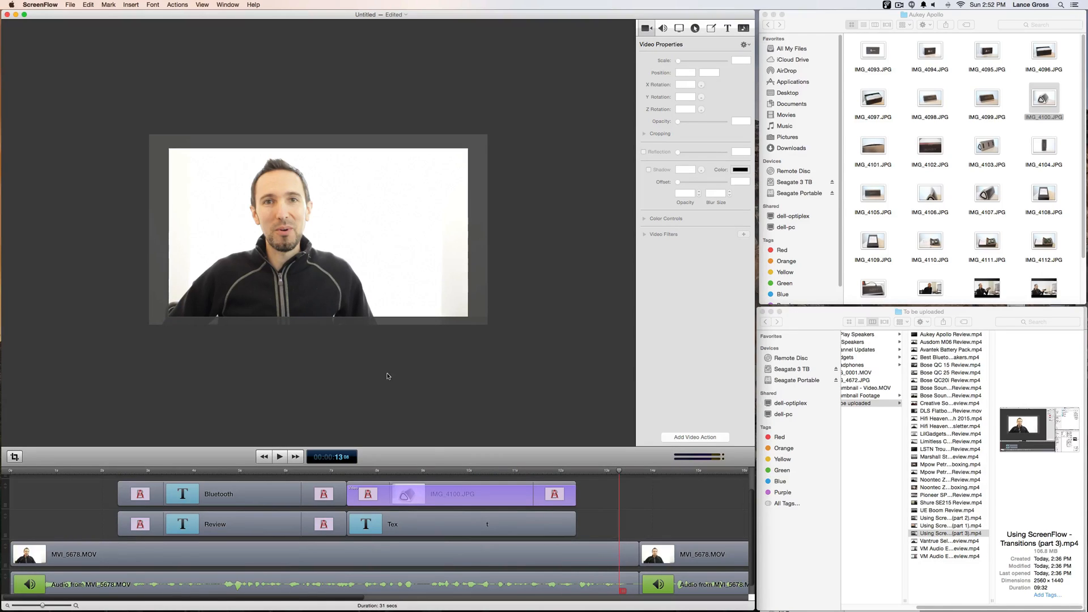
- Add IMG_4106.JPG from the Aukey Apollo folder to the timeline directly after the IMG_4100.JPG clip
{"action": "left_click", "coordinate": [435, 472]}
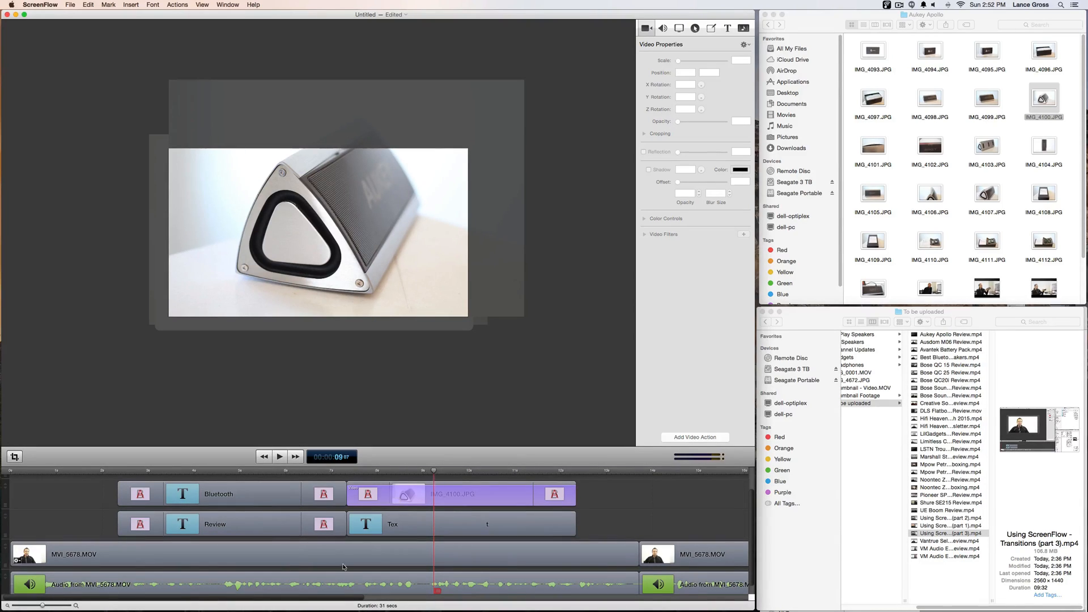
{"action": "left_click_drag", "start_coordinate": [313, 598], "coordinate": [391, 591]}
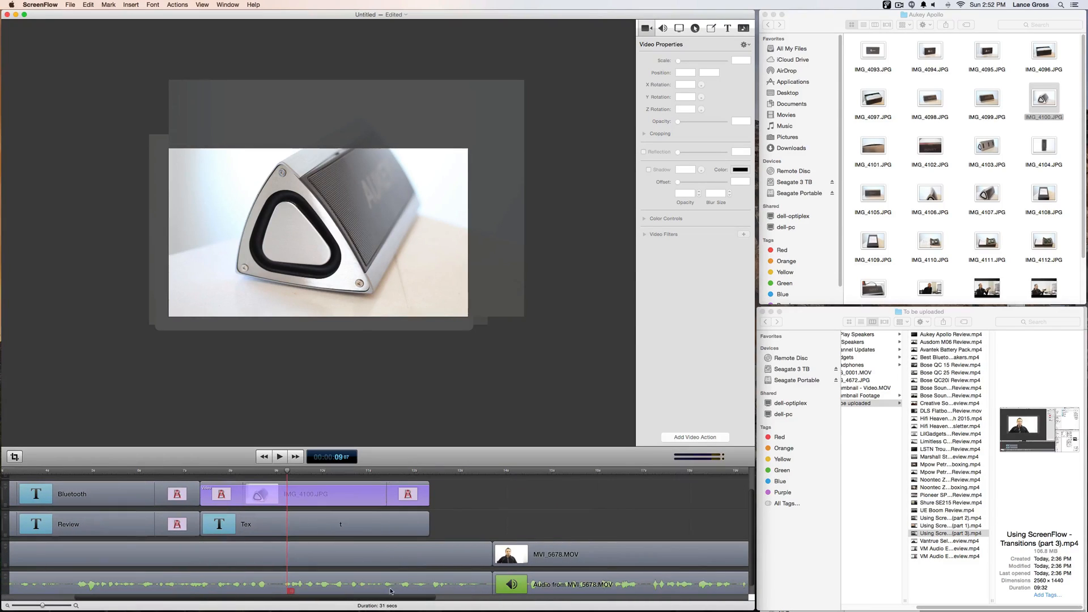
{"action": "left_click", "coordinate": [429, 472]}
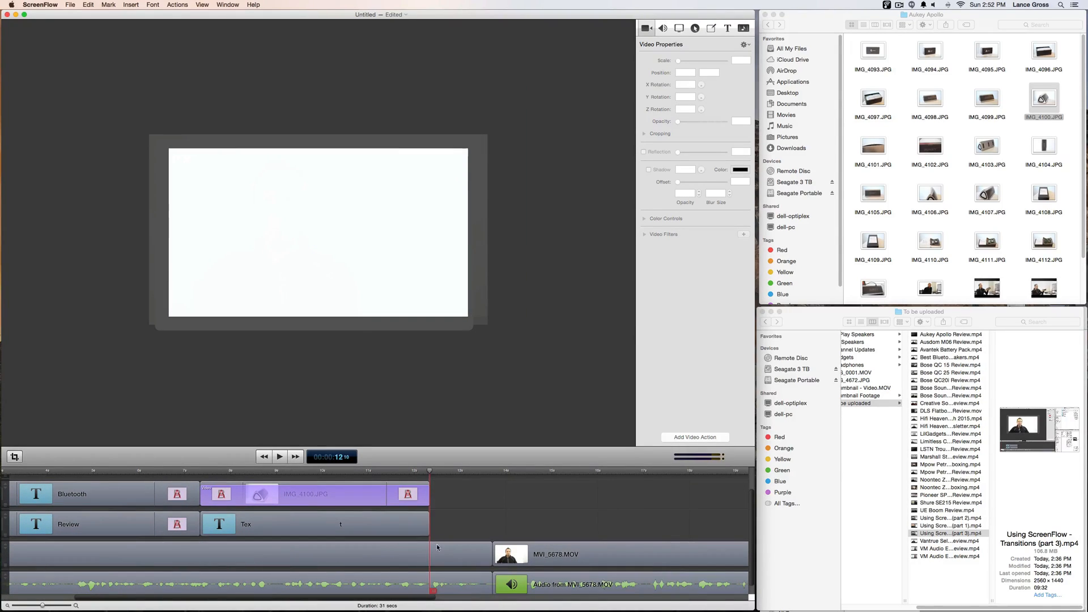
{"action": "left_click", "coordinate": [958, 183]}
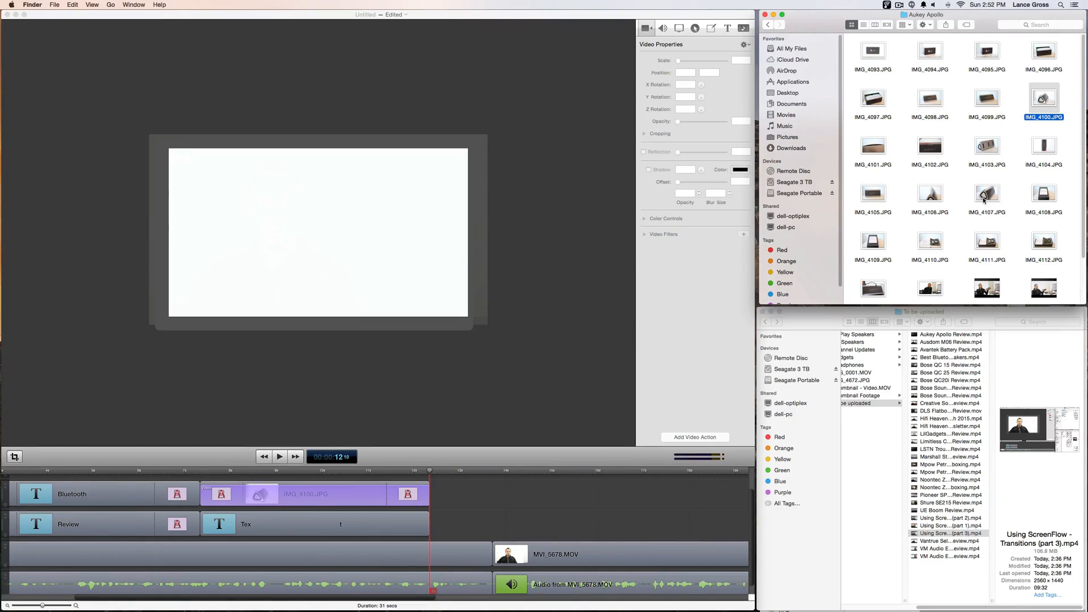
{"action": "left_click", "coordinate": [934, 199]}
{"action": "left_click_drag", "start_coordinate": [912, 200], "coordinate": [437, 498]}
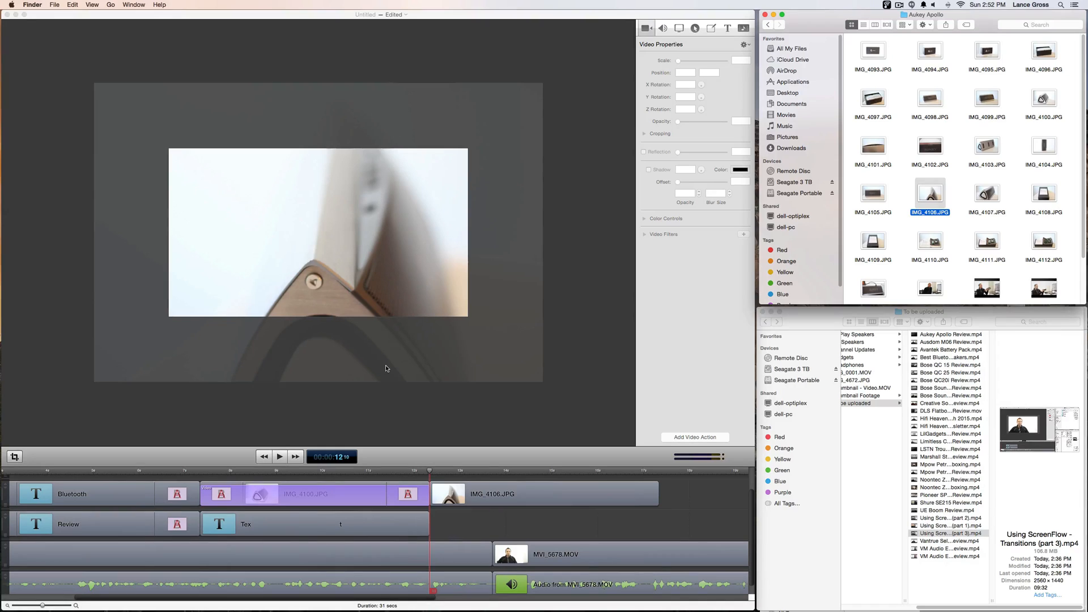
- Add a video action at the start of the IMG_4106.JPG clip
{"action": "left_click", "coordinate": [481, 496]}
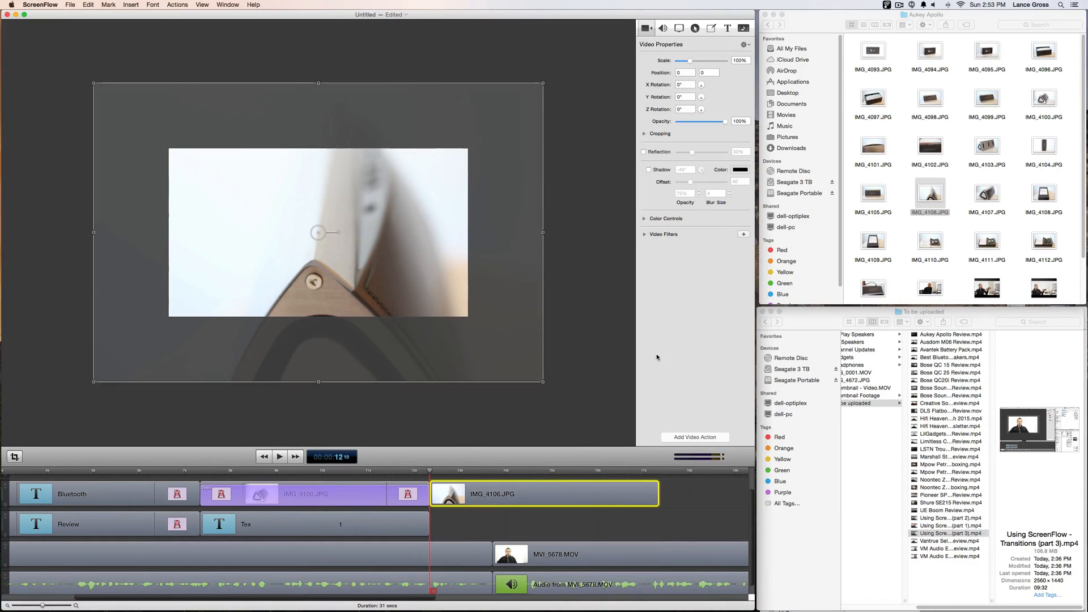
{"action": "left_click", "coordinate": [663, 28]}
{"action": "left_click", "coordinate": [725, 29]}
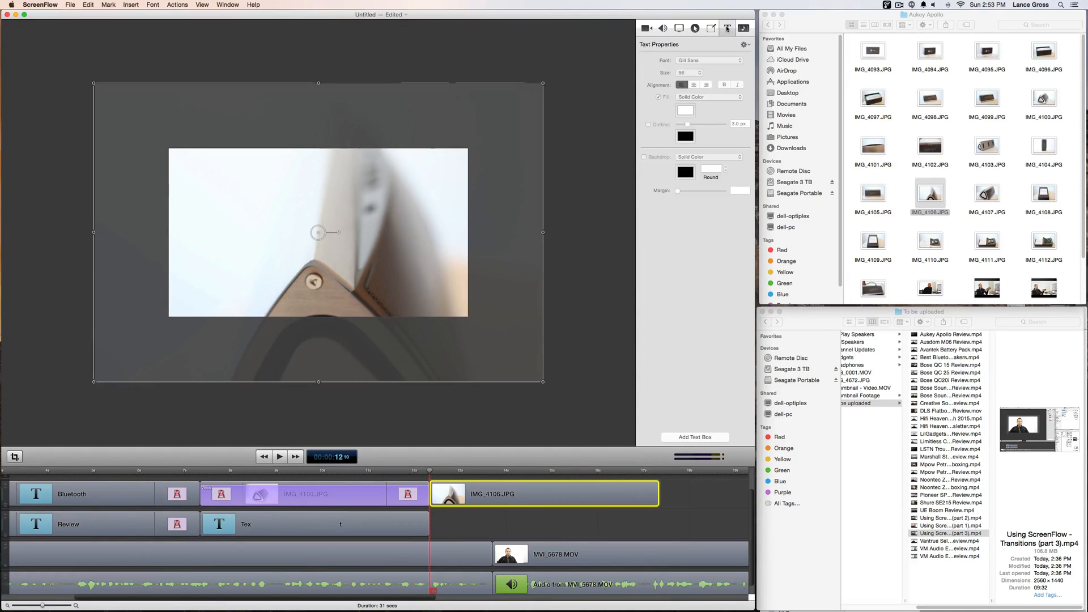
{"action": "left_click", "coordinate": [650, 30]}
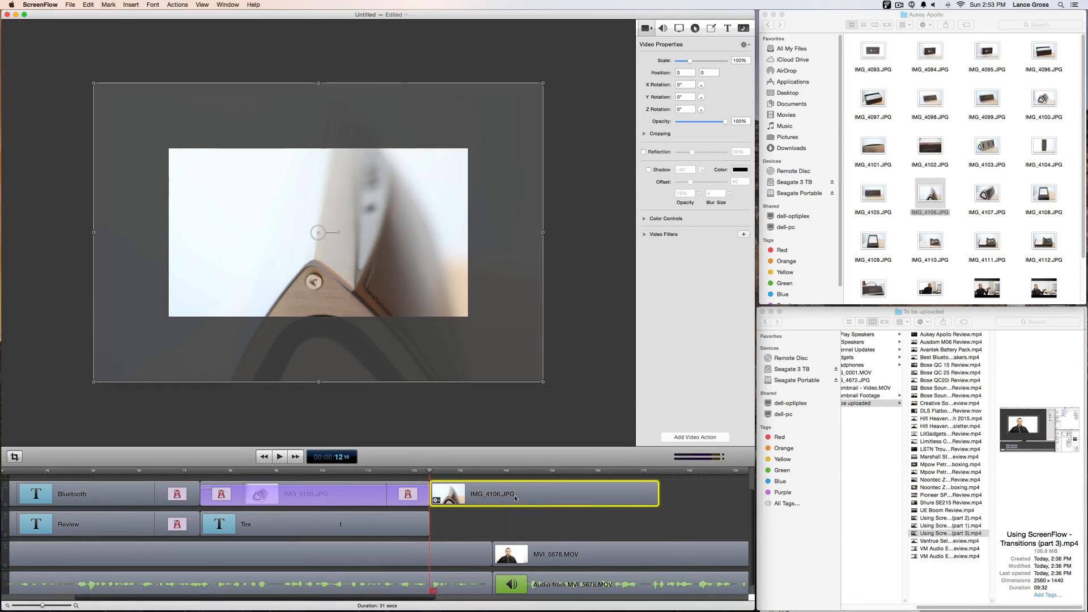
{"action": "left_click", "coordinate": [366, 528]}
{"action": "left_click", "coordinate": [403, 555]}
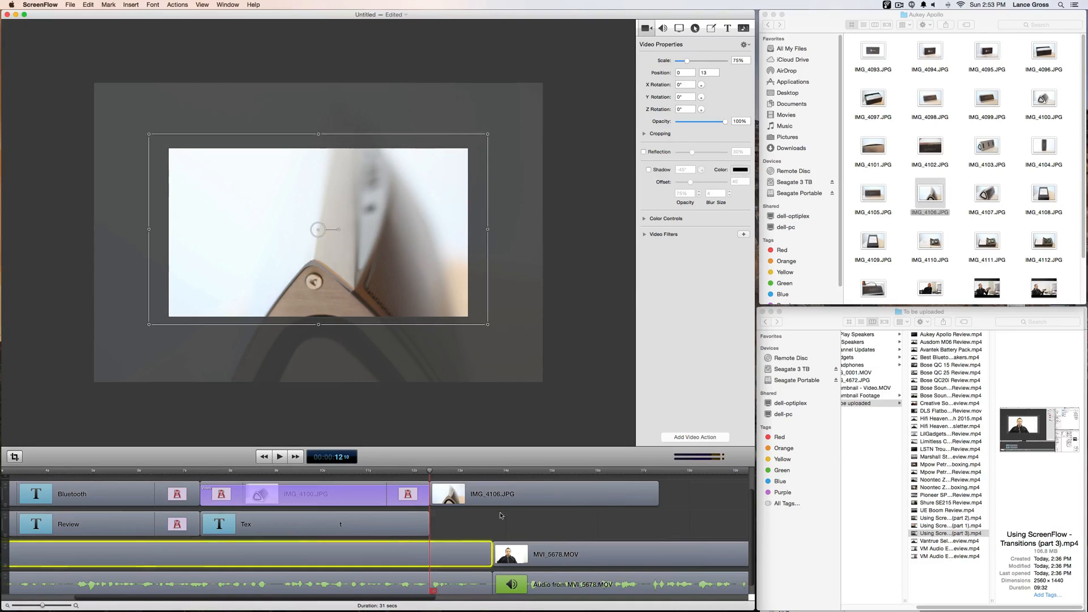
{"action": "left_click", "coordinate": [437, 499]}
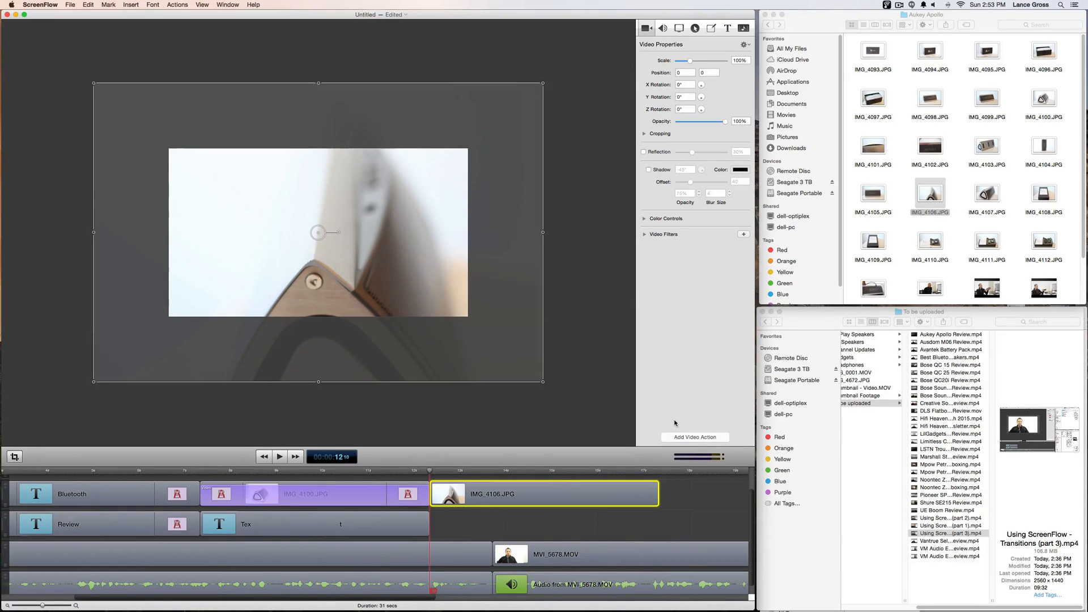
{"action": "left_click", "coordinate": [683, 437]}
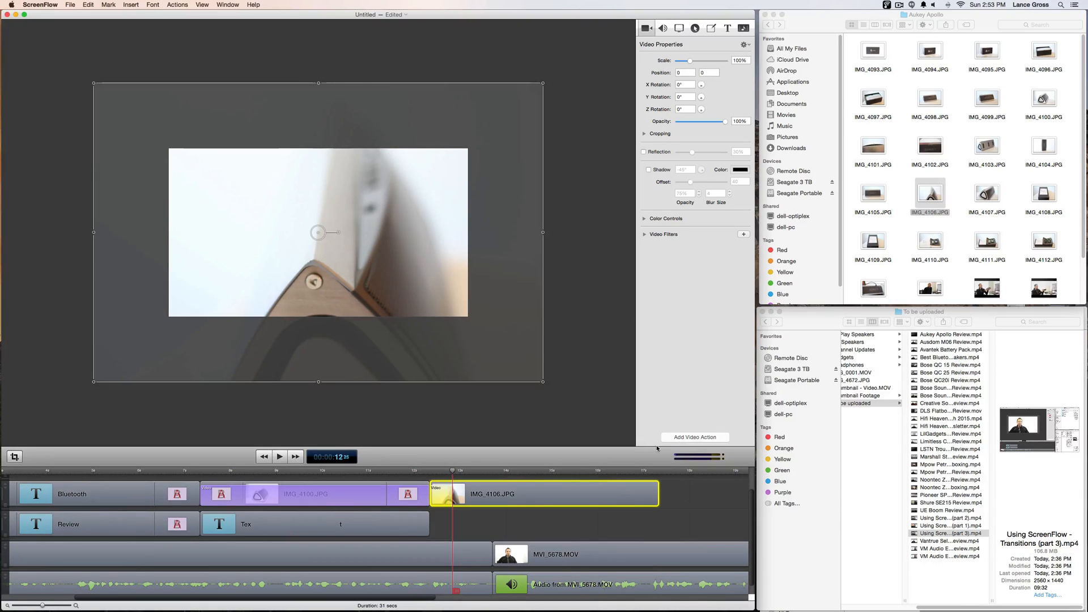
- Lengthen the video action on IMG_4106.JPG so it runs from the clip's start to about 16 seconds on the timeline
{"action": "mouse_move", "coordinate": [444, 491]}
{"action": "left_click_drag", "start_coordinate": [42, 606], "coordinate": [27, 608]}
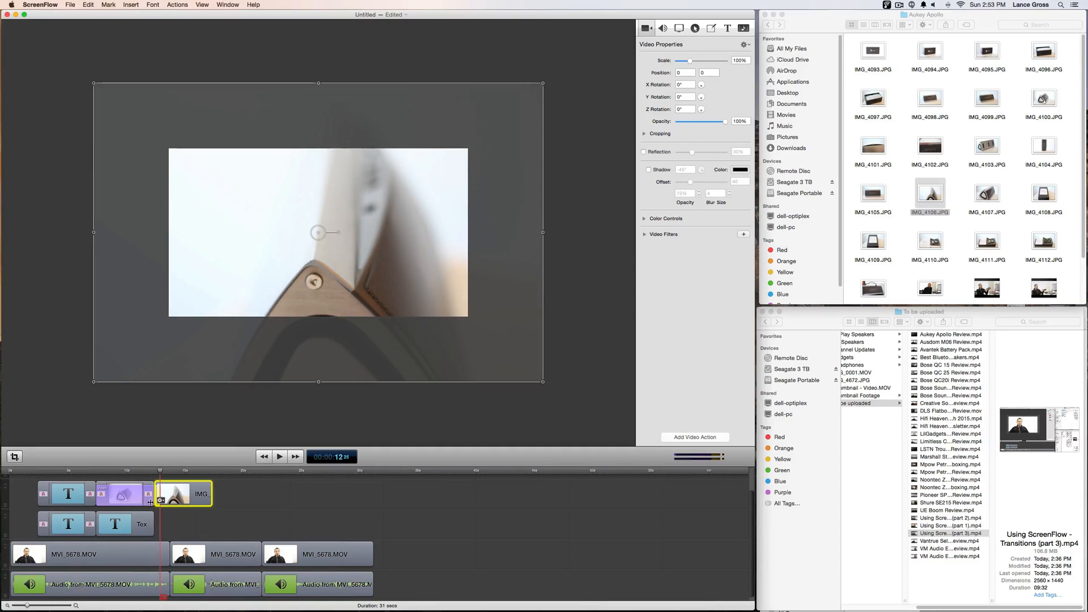
{"action": "left_click_drag", "start_coordinate": [27, 607], "coordinate": [44, 607]}
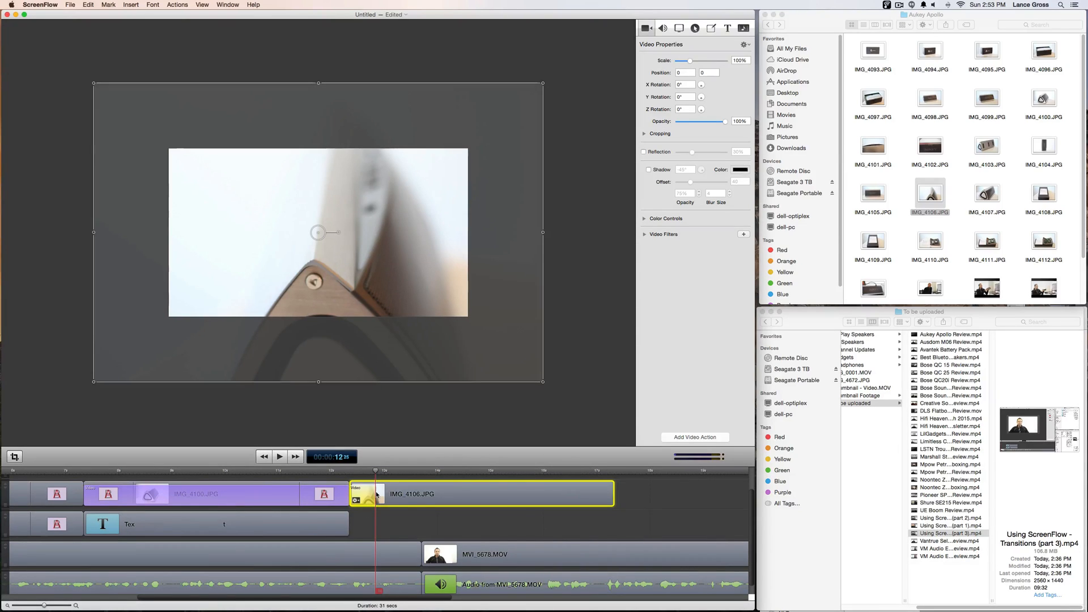
{"action": "left_click_drag", "start_coordinate": [377, 474], "coordinate": [349, 474]}
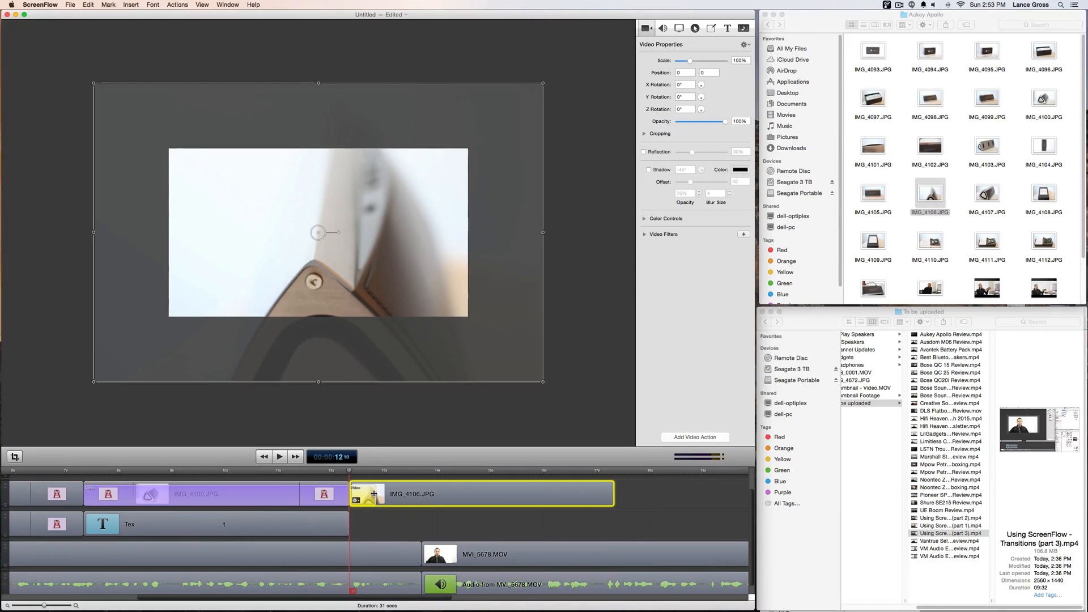
{"action": "left_click_drag", "start_coordinate": [375, 493], "coordinate": [615, 491]}
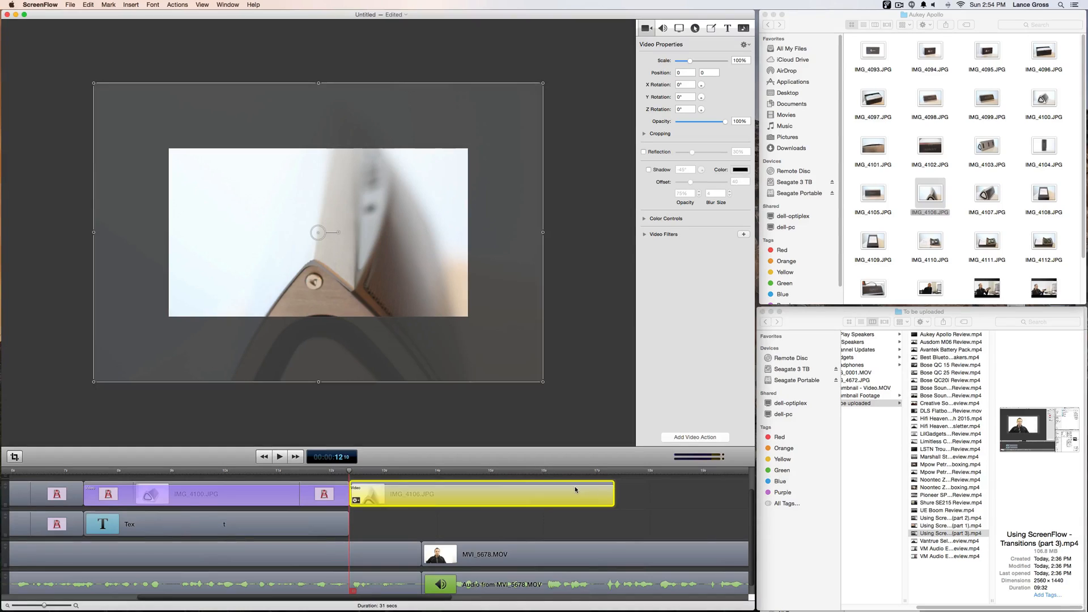
{"action": "left_click_drag", "start_coordinate": [614, 488], "coordinate": [544, 490]}
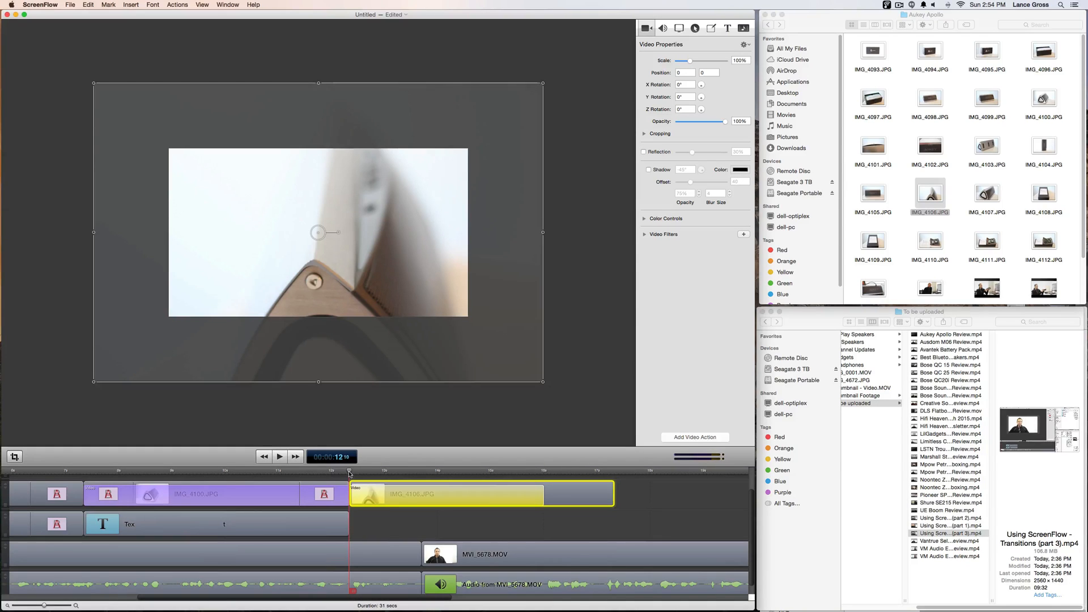
- Set IMG_4106.JPG's starting position to about 0, -8 and move the image up to a vertical position of about 280 at the action's end
{"action": "mouse_move", "coordinate": [389, 379]}
{"action": "left_mouse_down"}
{"action": "mouse_move", "coordinate": [383, 294]}
{"action": "mouse_move", "coordinate": [385, 376]}
{"action": "left_mouse_up"}
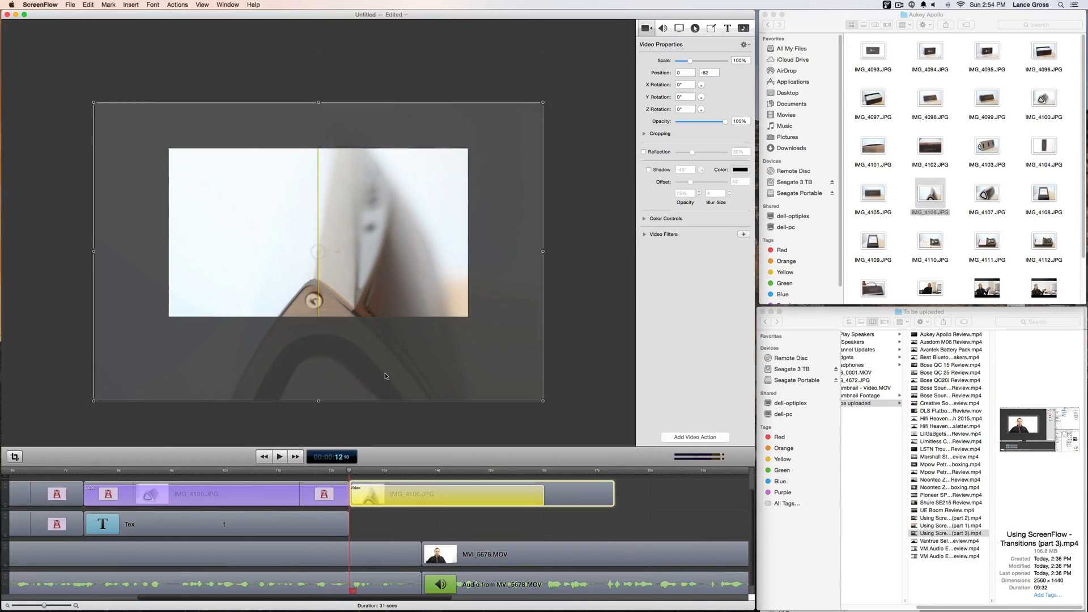
{"action": "left_click_drag", "start_coordinate": [385, 376], "coordinate": [385, 361]}
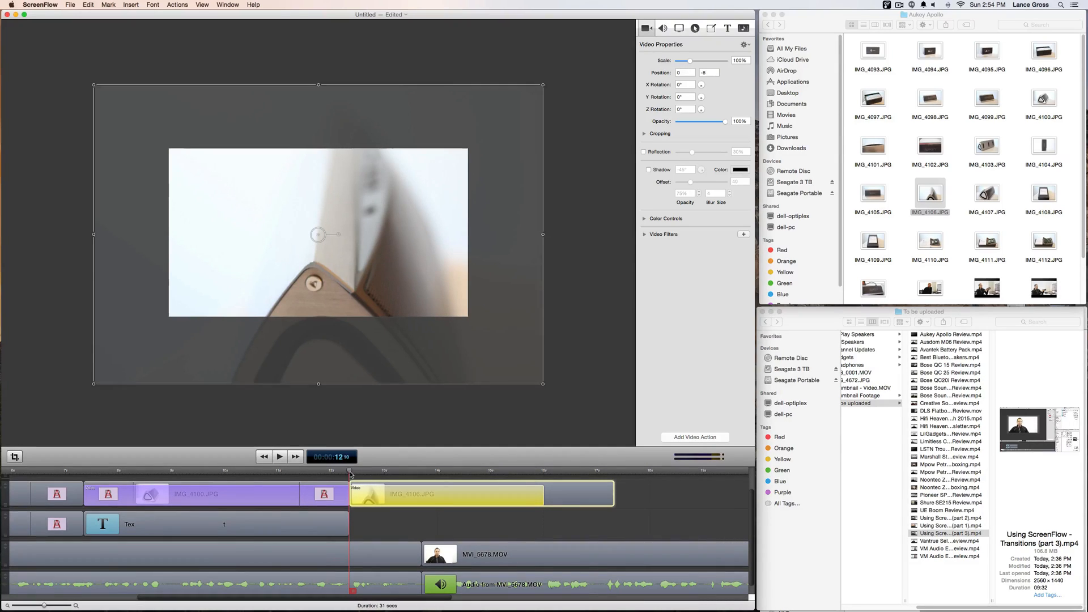
{"action": "left_click", "coordinate": [543, 471]}
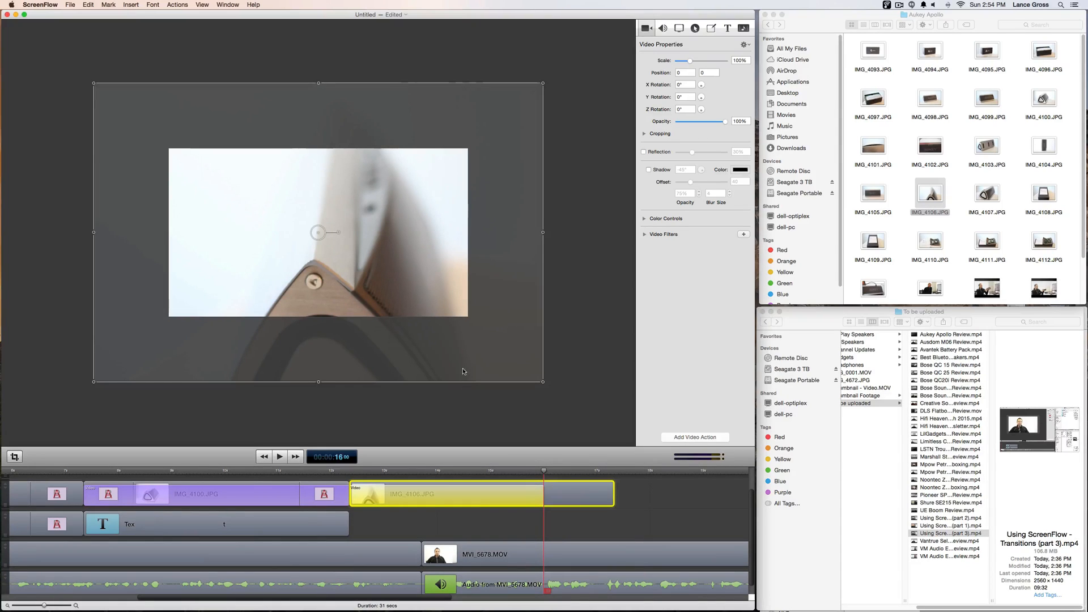
{"action": "left_click_drag", "start_coordinate": [462, 366], "coordinate": [467, 307]}
{"action": "left_click", "coordinate": [483, 398]}
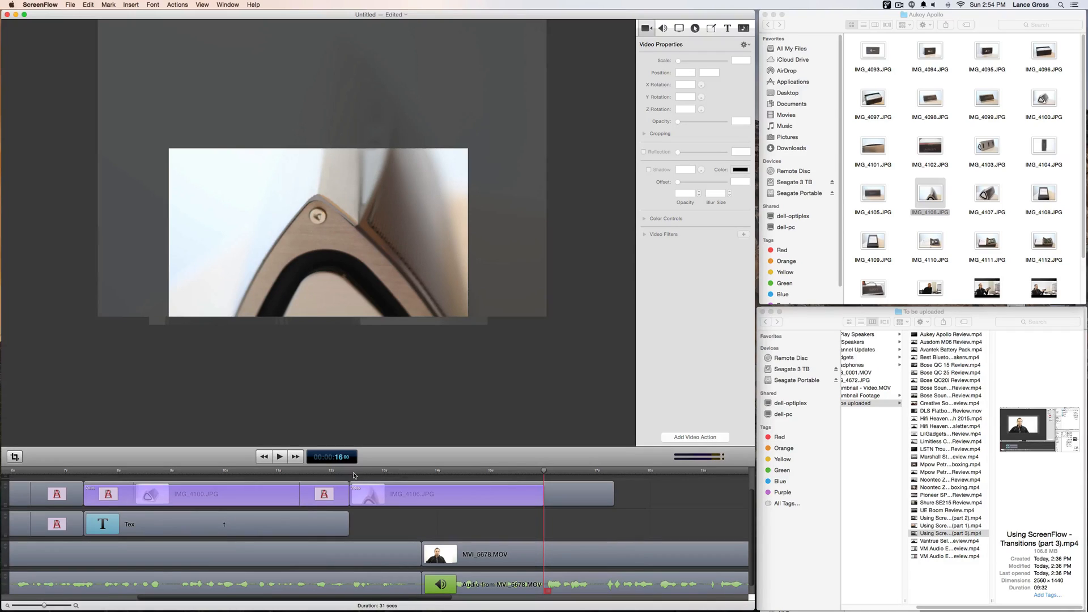
- Compare the image's start and end positions, and play back the IMG_4106.JPG movement from just before the clip
{"action": "left_click", "coordinate": [350, 473]}
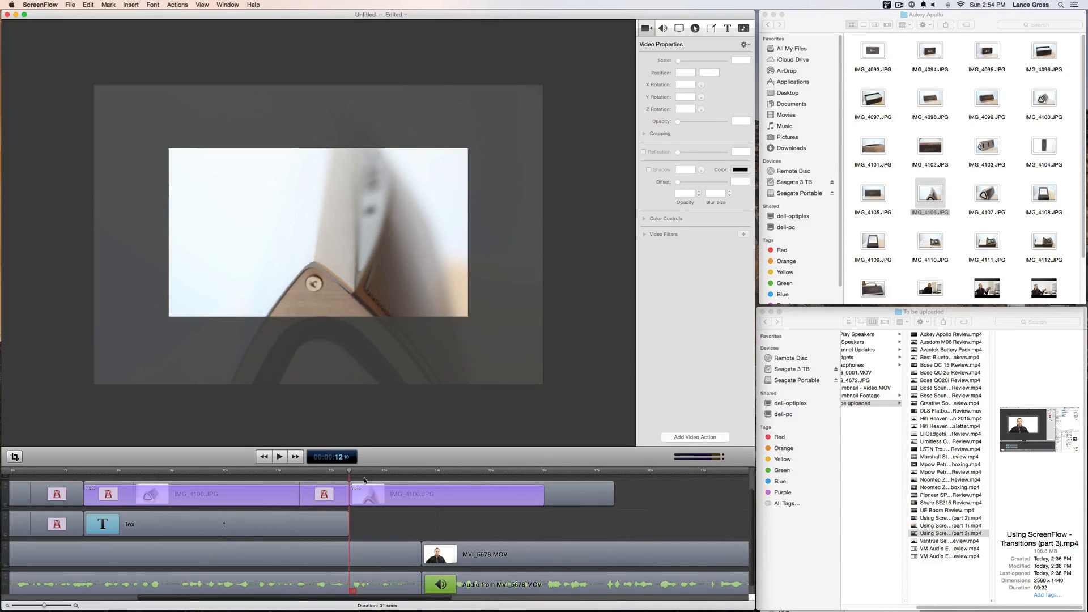
{"action": "left_click", "coordinate": [543, 472]}
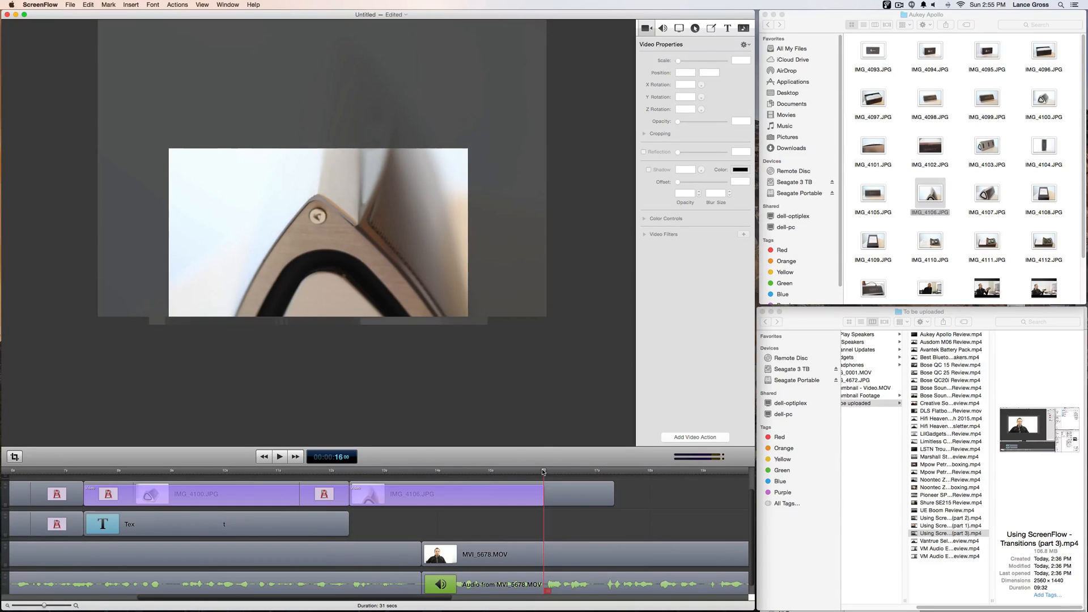
{"action": "left_click", "coordinate": [329, 472]}
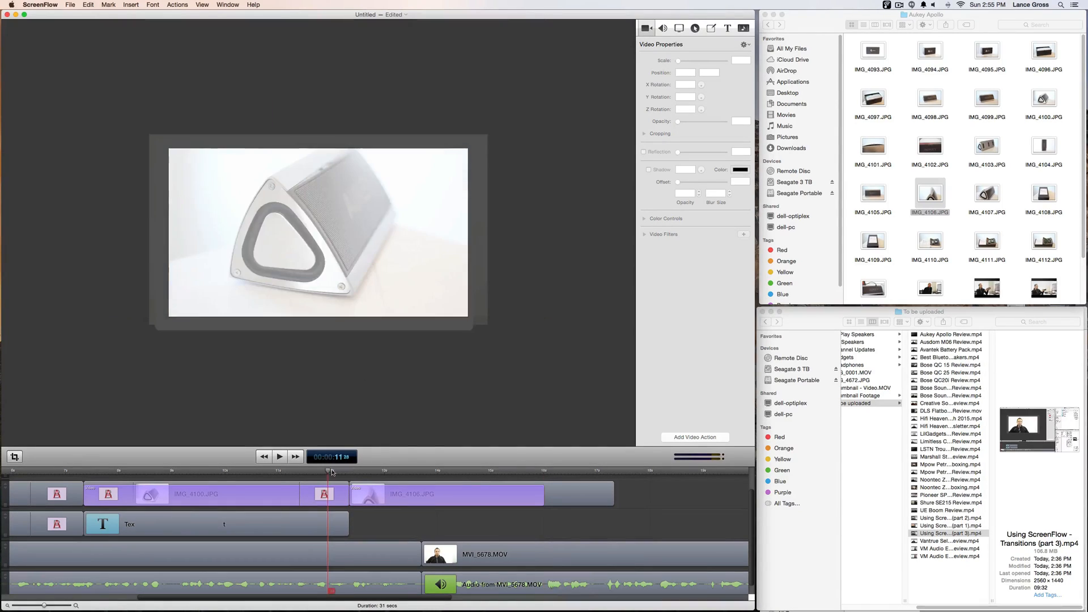
{"action": "key", "text": "space"}
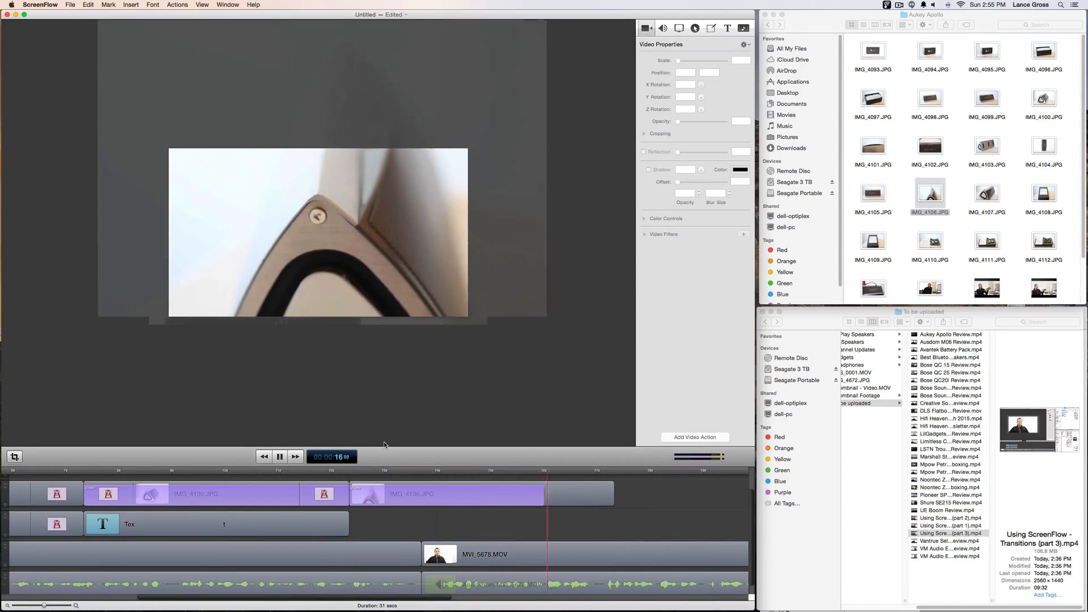
{"action": "key", "text": "space"}
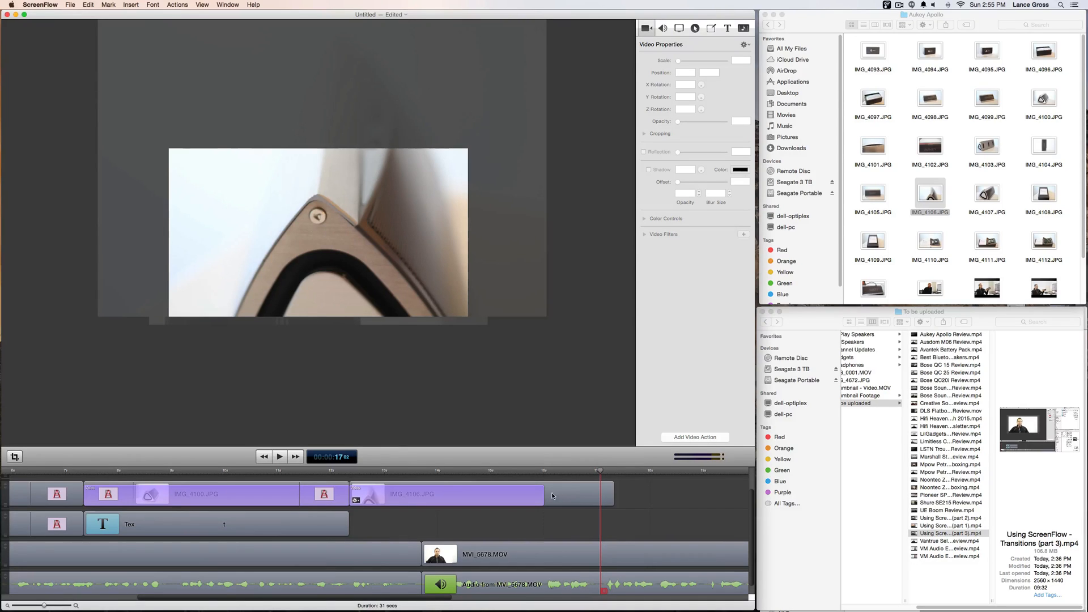
{"action": "key", "text": "space"}
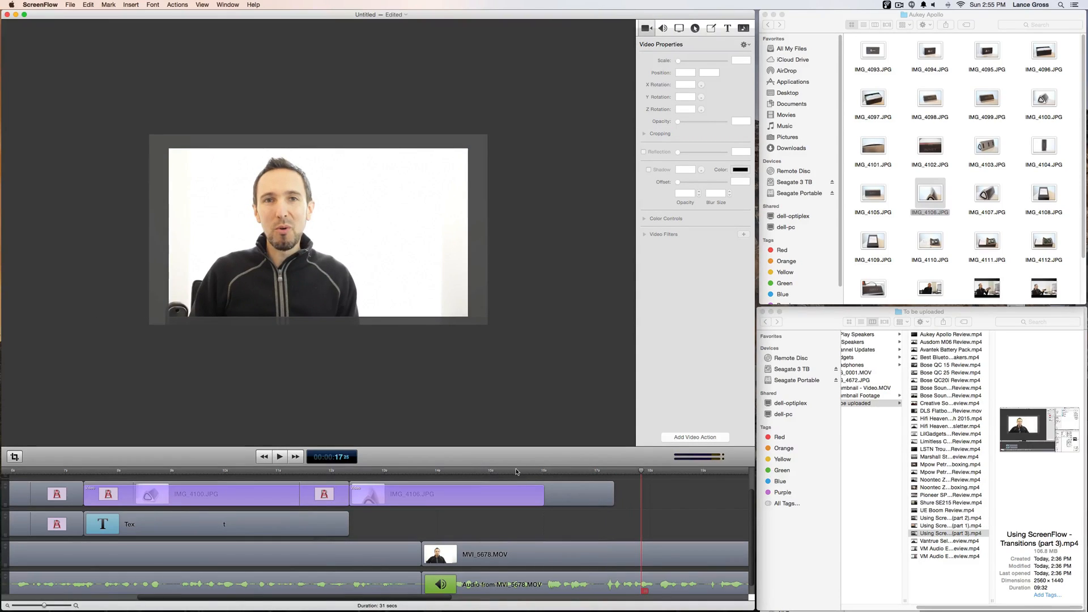
- Extend the video action to the end of the IMG_4106.JPG clip, giving it a 5-second duration, and play back the movement
{"action": "left_click", "coordinate": [537, 493]}
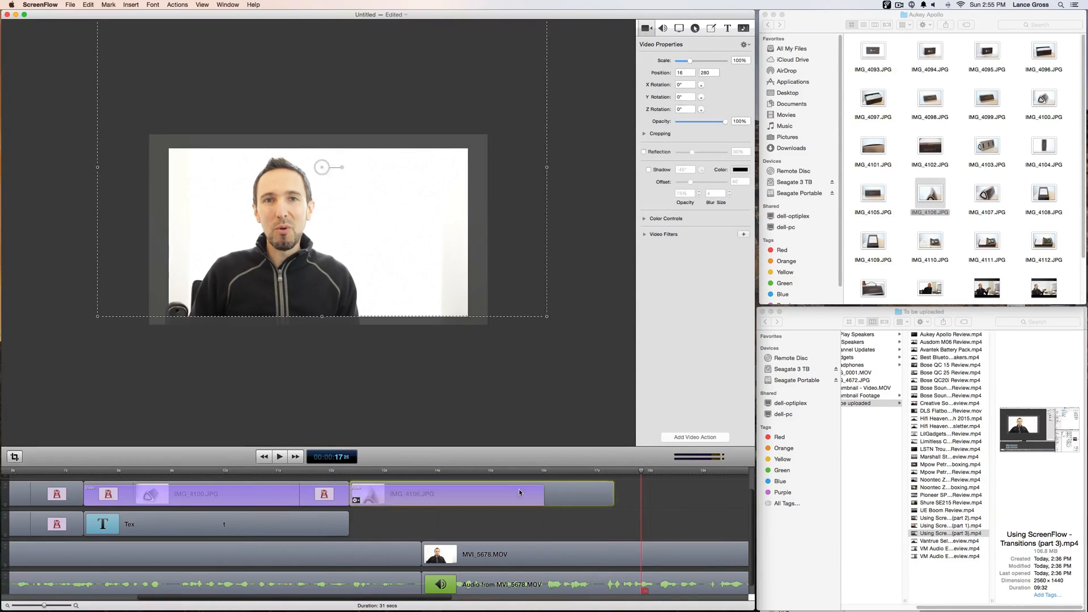
{"action": "left_click_drag", "start_coordinate": [542, 493], "coordinate": [651, 495]}
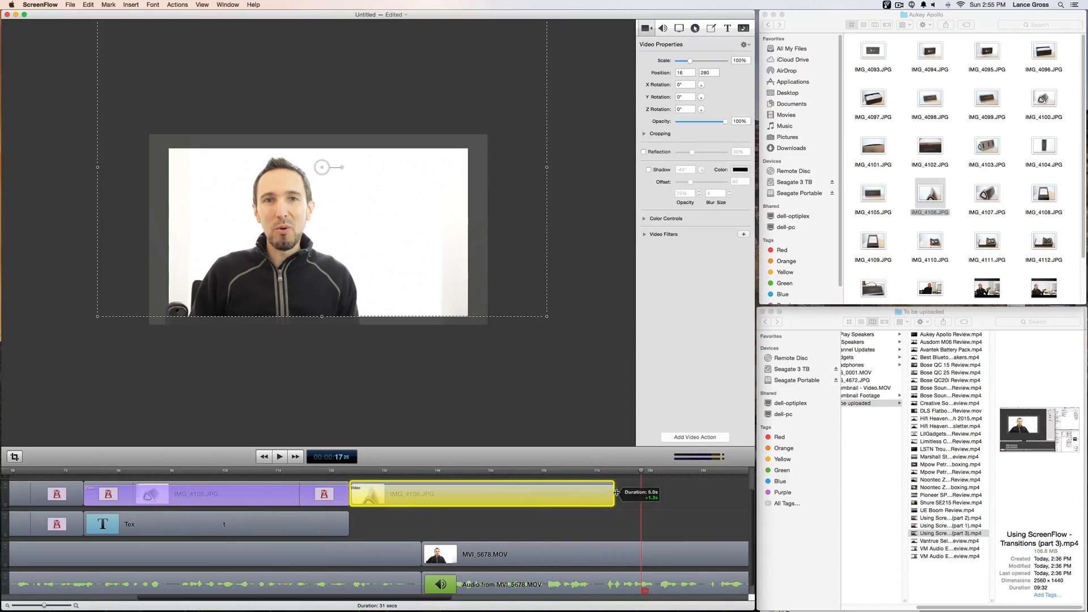
{"action": "left_click", "coordinate": [331, 470]}
{"action": "key", "text": "space"}
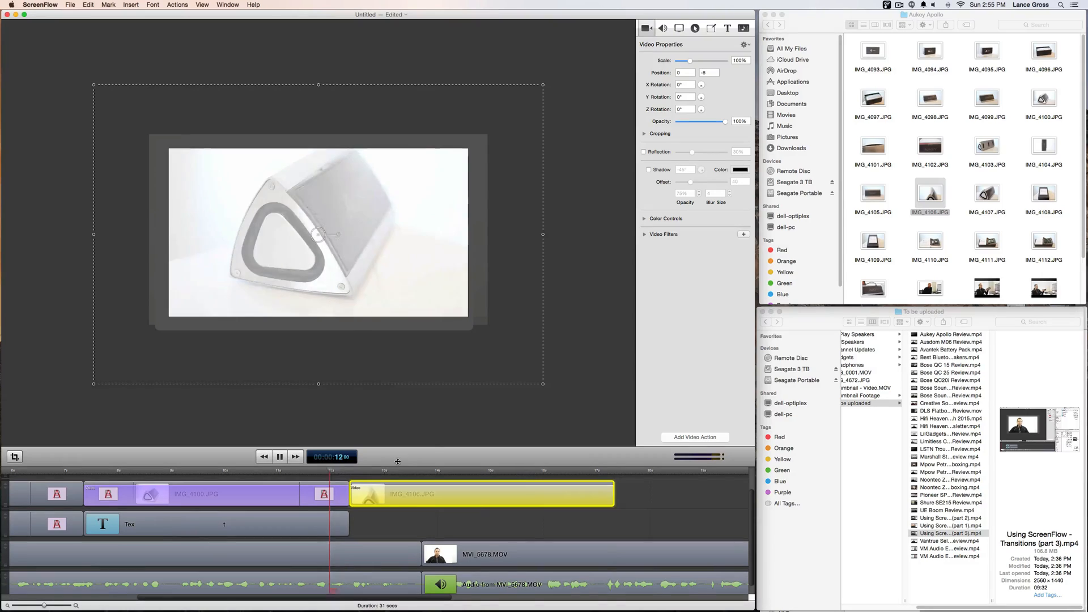
{"action": "left_click", "coordinate": [440, 431]}
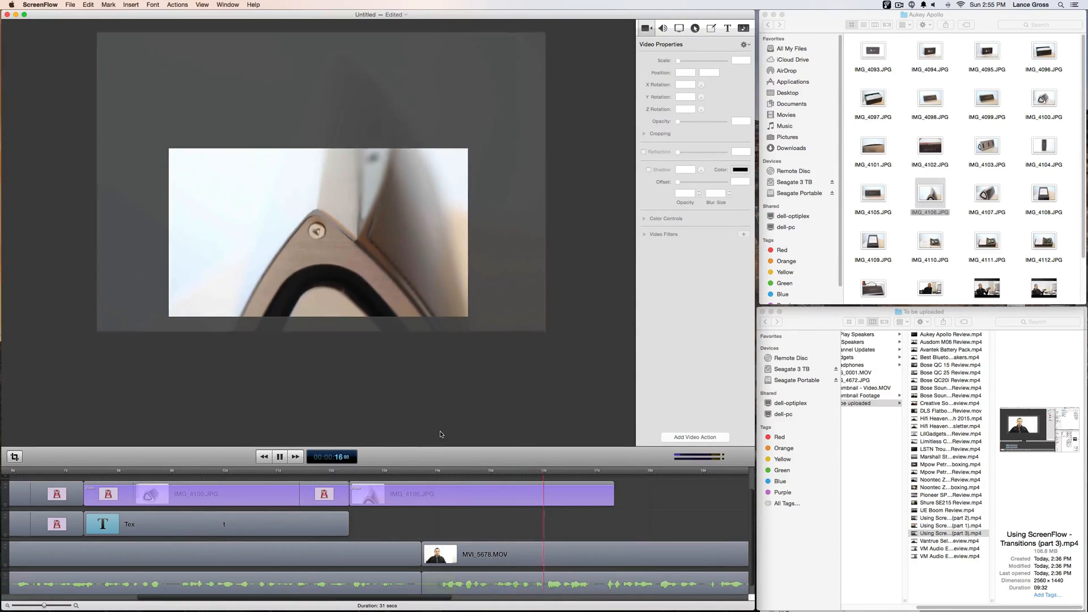
- Play back the full IMG_4106.JPG movement from just before the clip and inspect the image at the clip's end
{"action": "key", "text": "space"}
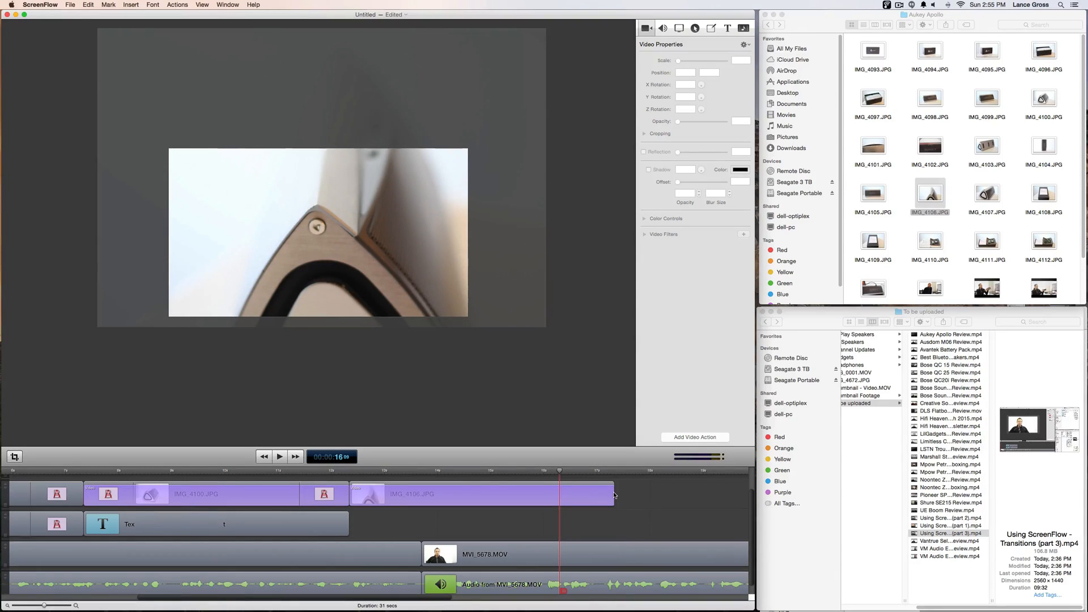
{"action": "left_click", "coordinate": [612, 470]}
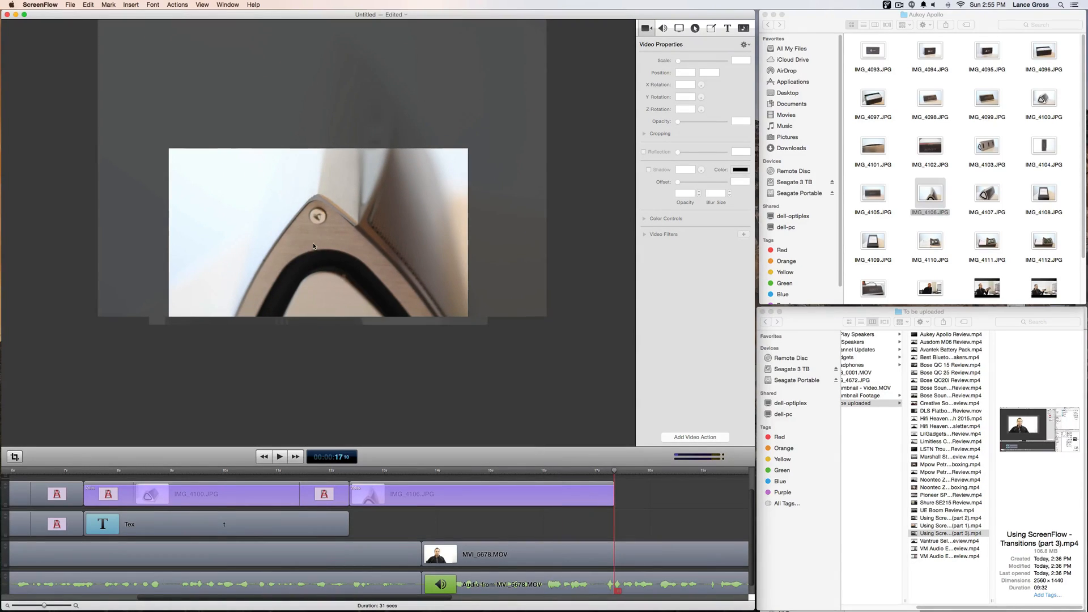
{"action": "left_click", "coordinate": [337, 471]}
{"action": "key", "text": "space"}
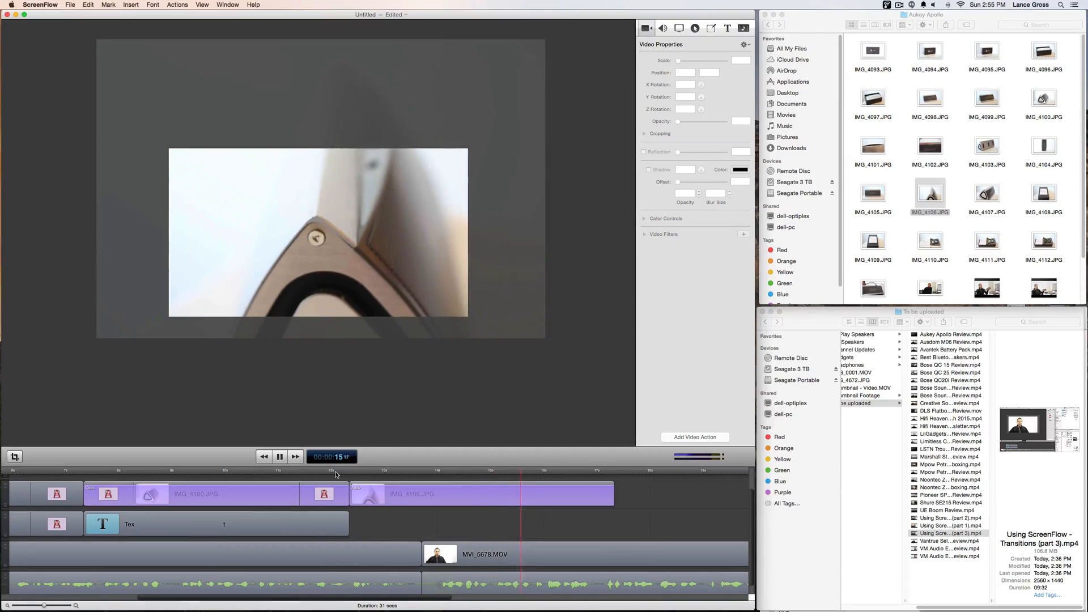
{"action": "key", "text": "space"}
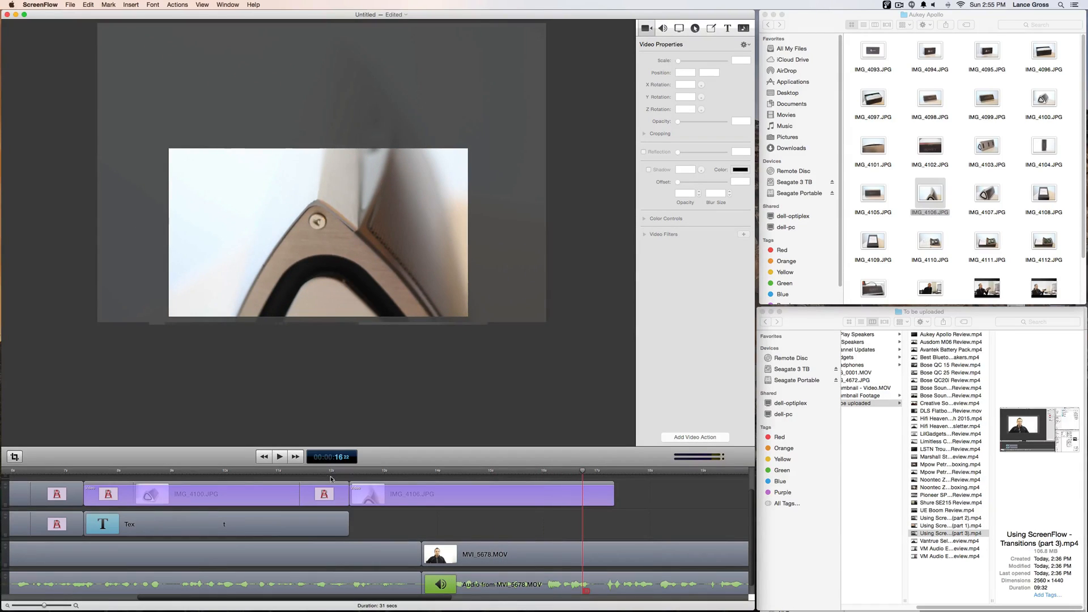
{"action": "mouse_move", "coordinate": [514, 485]}
{"action": "left_click_drag", "start_coordinate": [588, 473], "coordinate": [613, 474]}
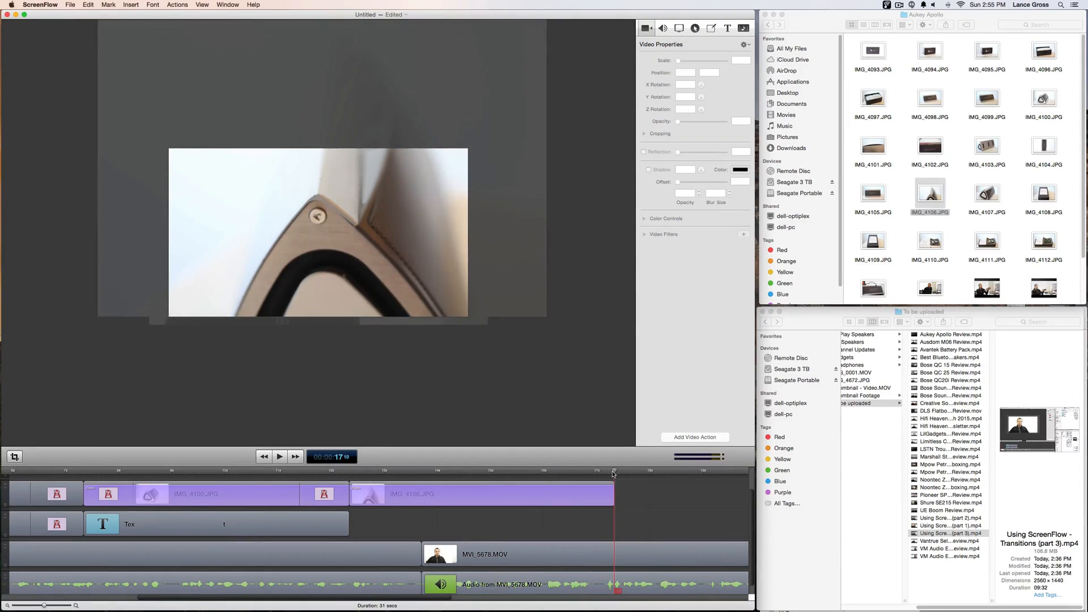
- Try a lower end position for IMG_4106.JPG, play back the movement, and return the end position to about 18, 280
{"action": "left_click", "coordinate": [497, 236]}
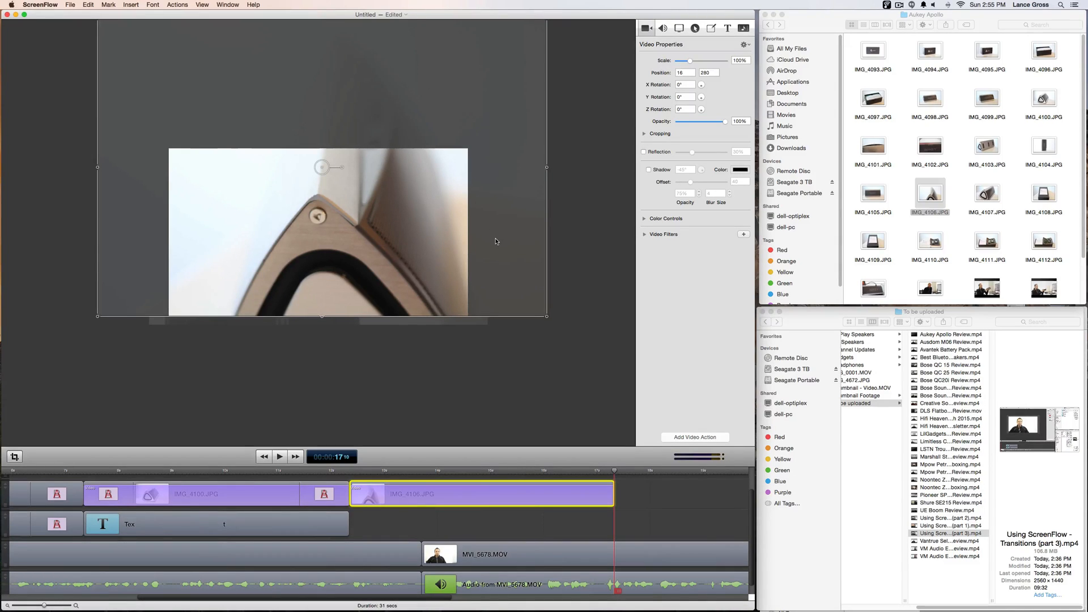
{"action": "left_click_drag", "start_coordinate": [496, 241], "coordinate": [496, 257]}
{"action": "left_click_drag", "start_coordinate": [403, 471], "coordinate": [323, 470]}
{"action": "key", "text": "space"}
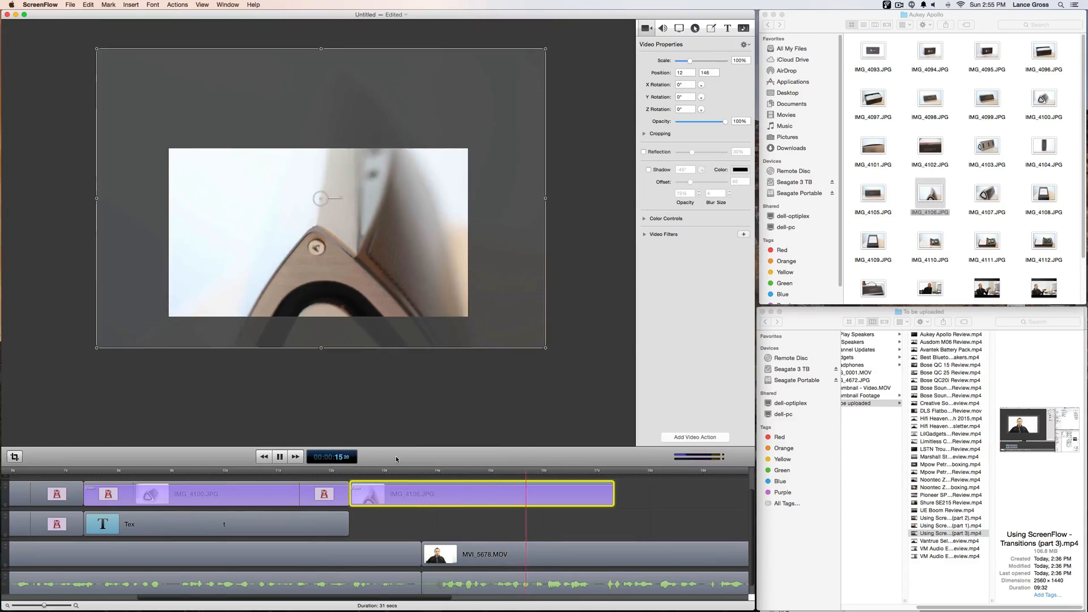
{"action": "key", "text": "space"}
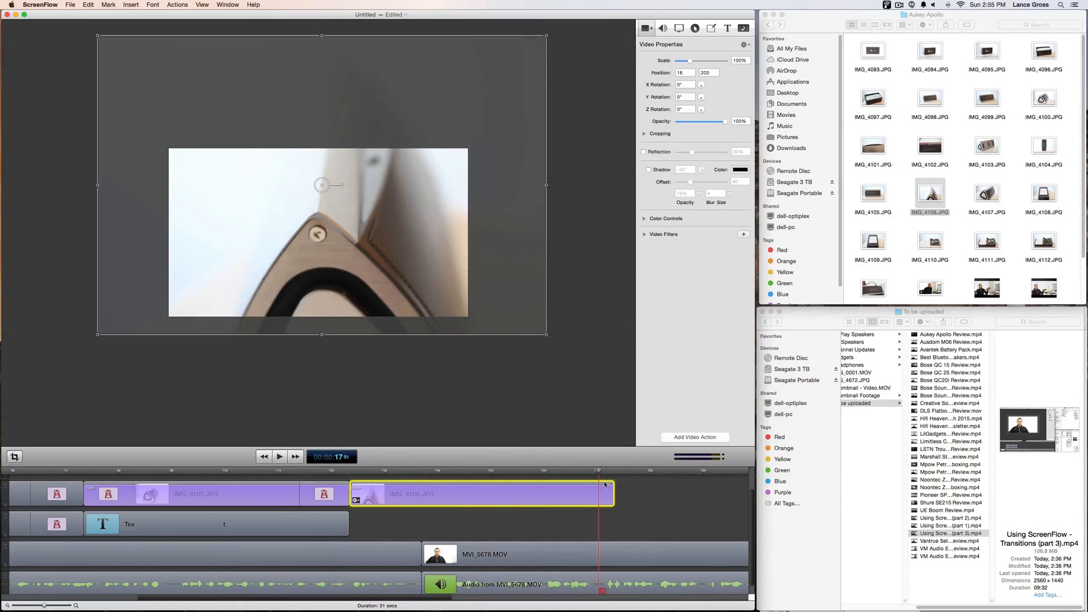
{"action": "left_click_drag", "start_coordinate": [599, 472], "coordinate": [613, 471]}
{"action": "left_click_drag", "start_coordinate": [504, 306], "coordinate": [502, 289]}
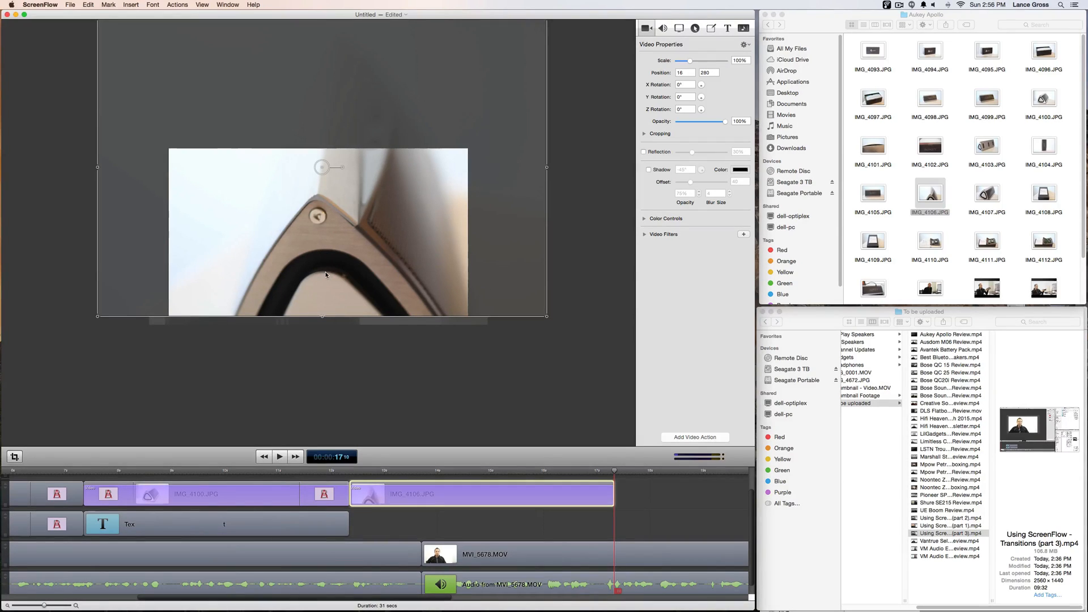
- Raise IMG_4106.JPG's starting position to about 0, 92 at the beginning of the clip
{"action": "left_click", "coordinate": [350, 473]}
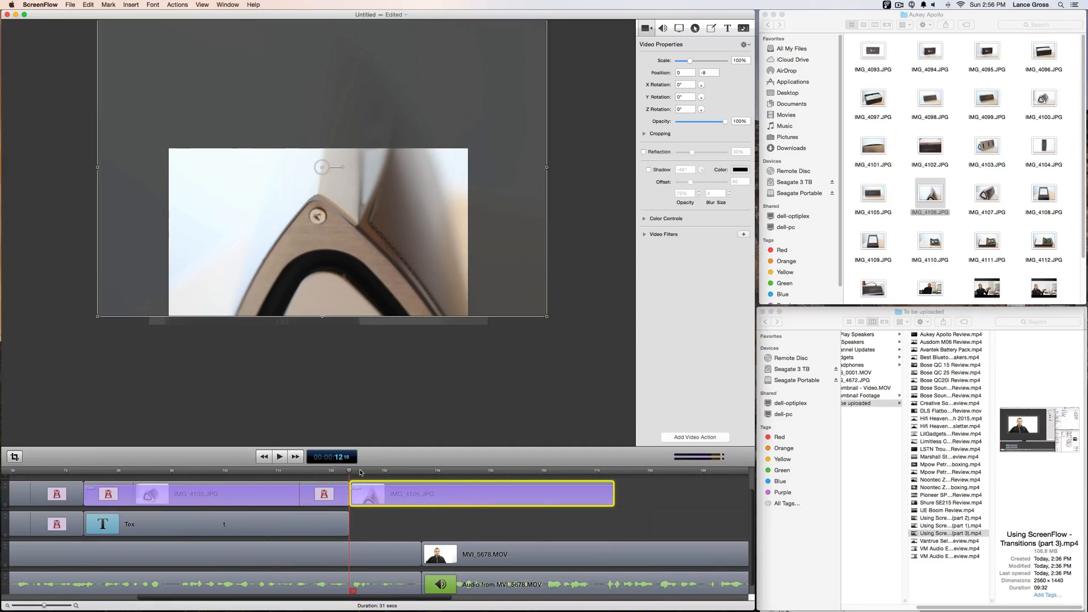
{"action": "key", "text": "Right"}
{"action": "key", "text": "Right"}
{"action": "key", "text": "Left"}
{"action": "key", "text": "Left"}
{"action": "key", "text": "space"}
{"action": "key", "text": "space"}
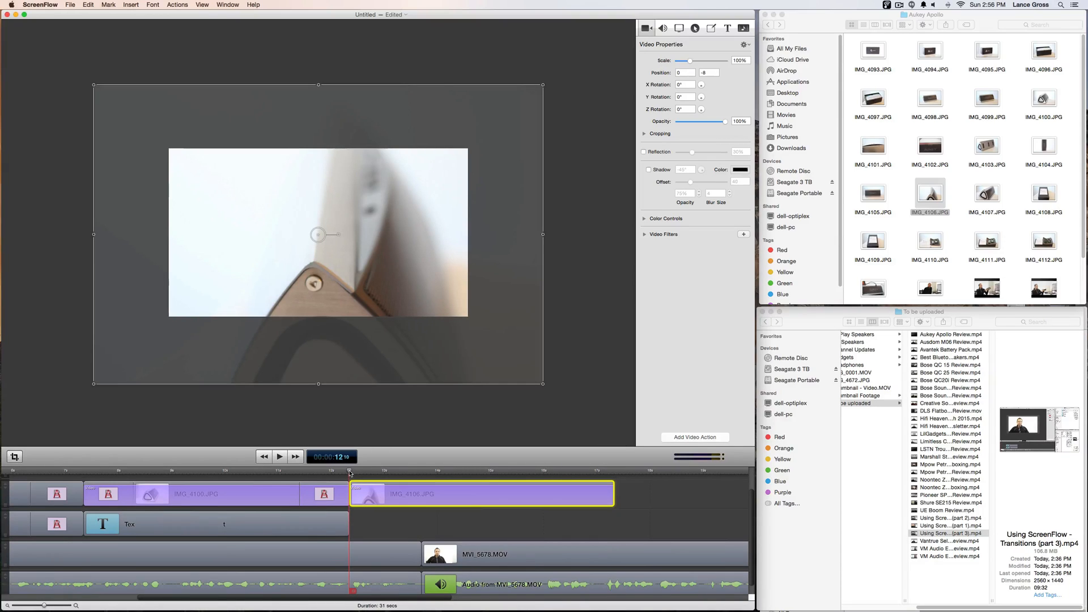
{"action": "left_click_drag", "start_coordinate": [360, 355], "coordinate": [363, 330]}
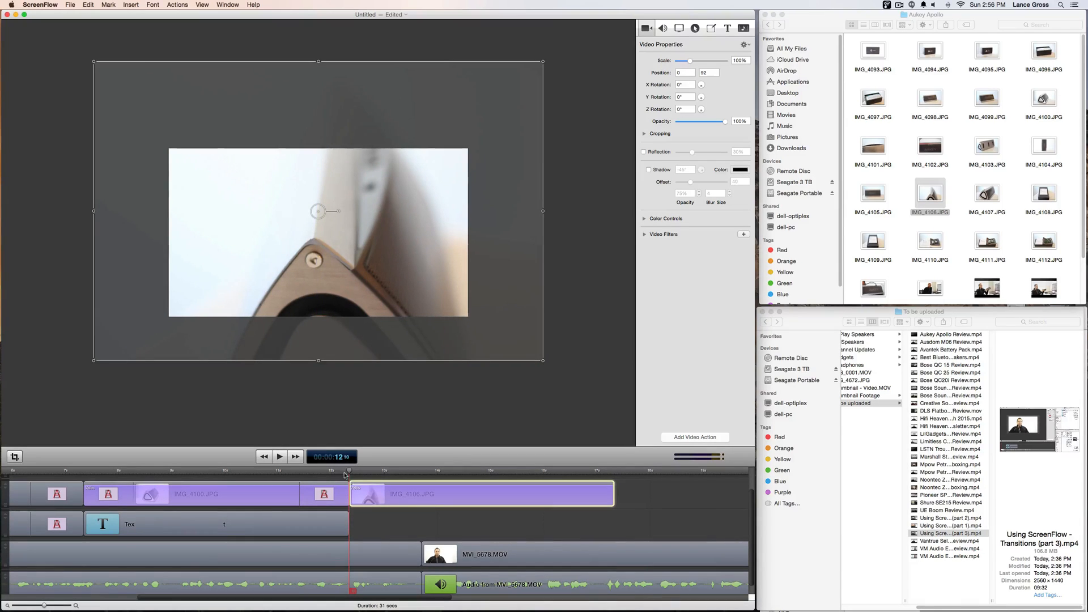
- Play back the shortened IMG_4106.JPG movement and compare the image at the clip's start and end
{"action": "key", "text": "space"}
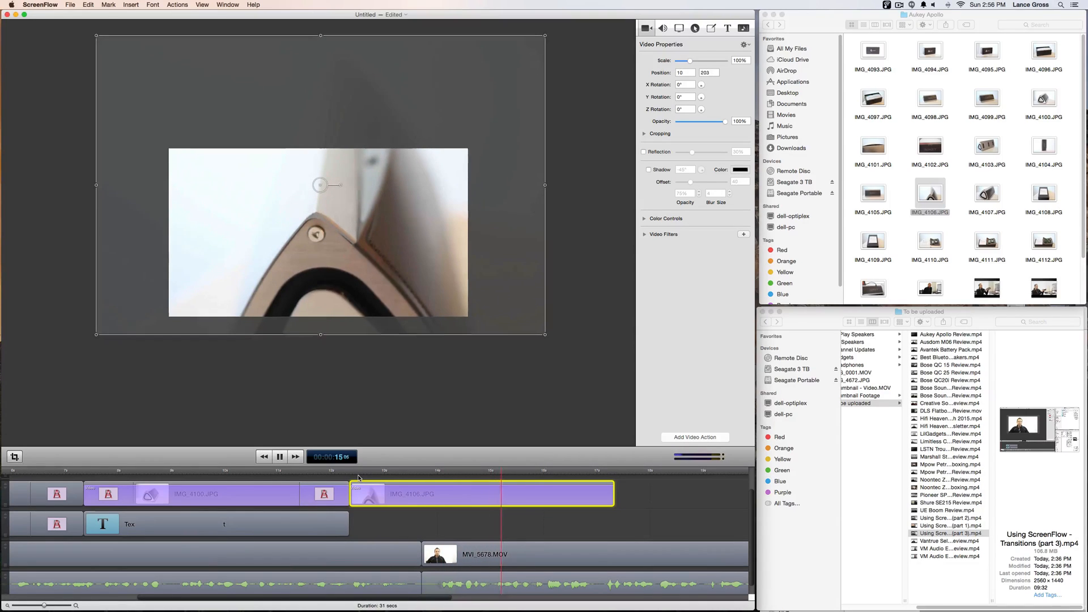
{"action": "key", "text": "space"}
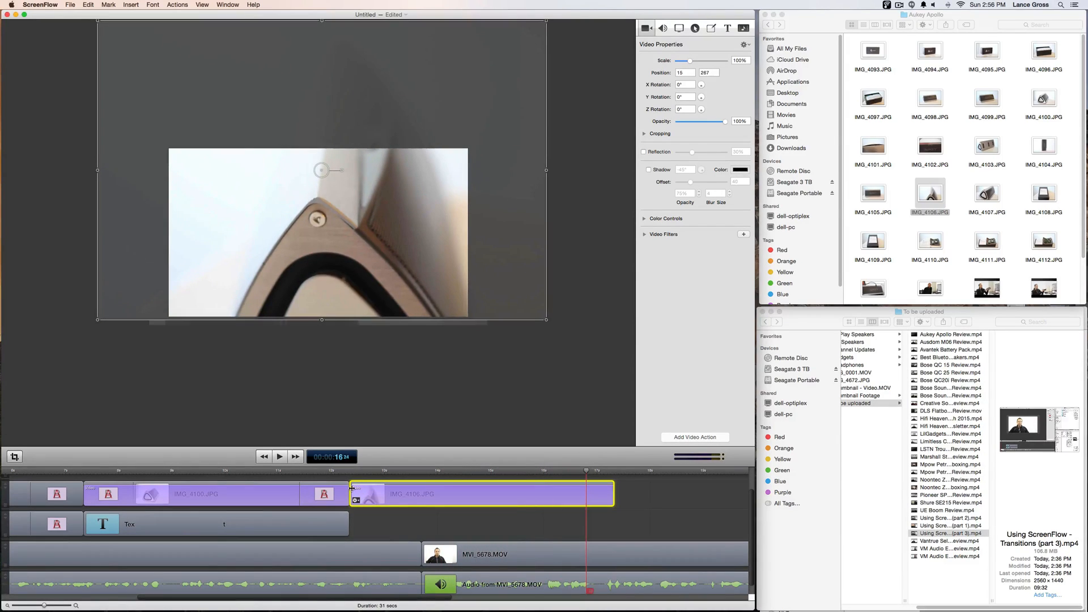
{"action": "left_click", "coordinate": [350, 470]}
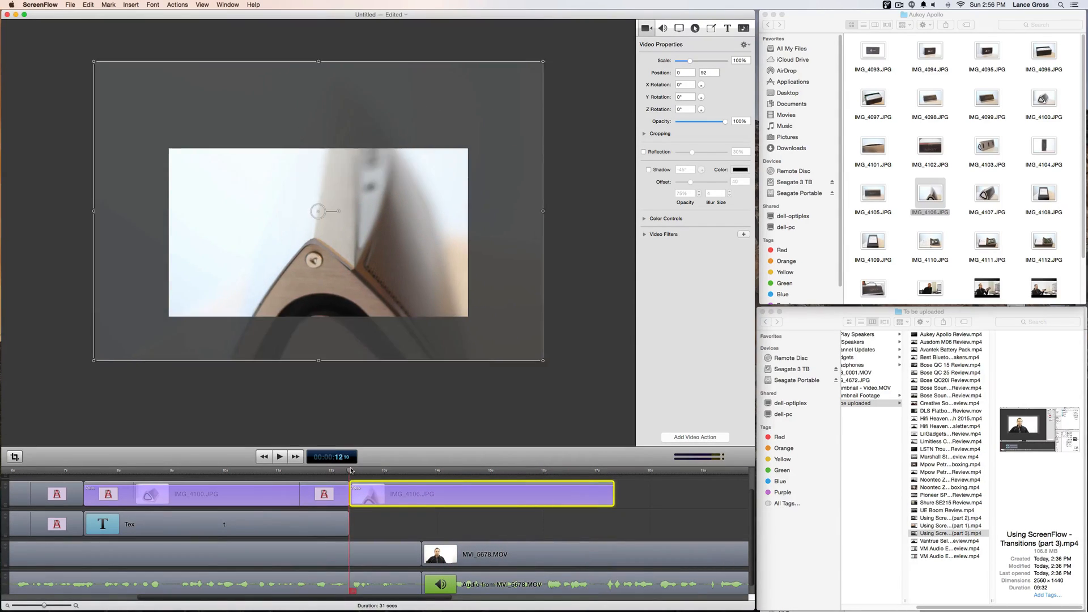
{"action": "left_click", "coordinate": [613, 472]}
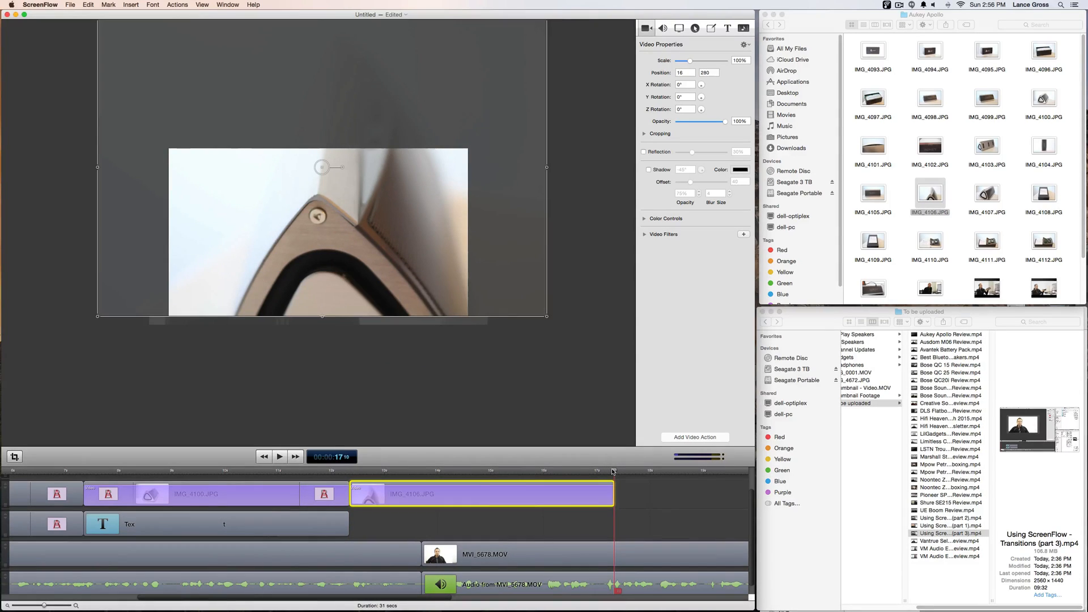
- Add starting and ending transitions to the IMG_4106.JPG clip and play back the result
{"action": "right_click", "coordinate": [416, 483]}
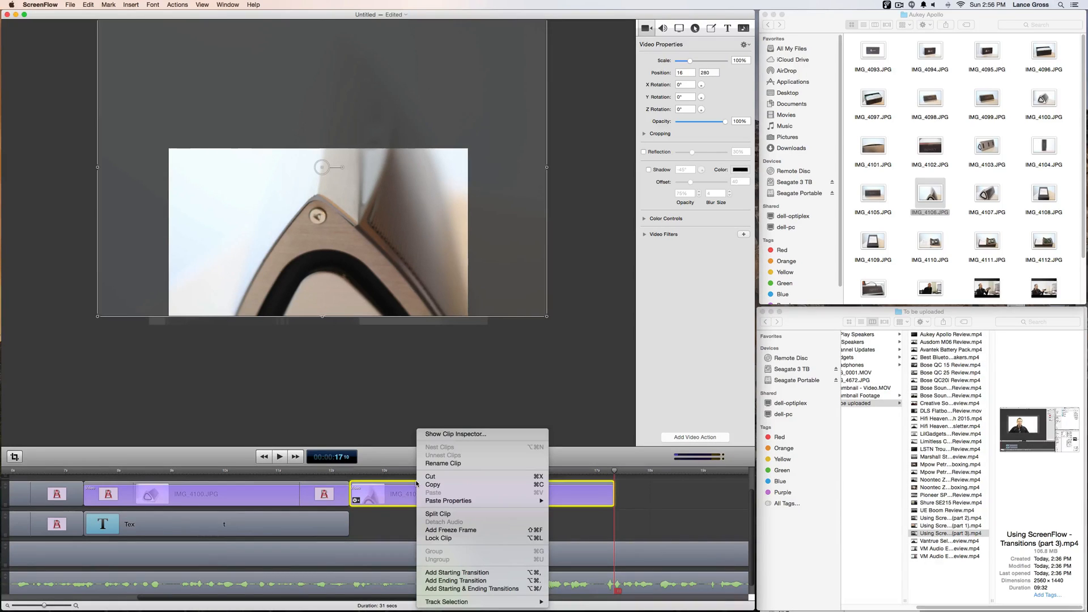
{"action": "left_click", "coordinate": [475, 590]}
{"action": "left_click", "coordinate": [332, 473]}
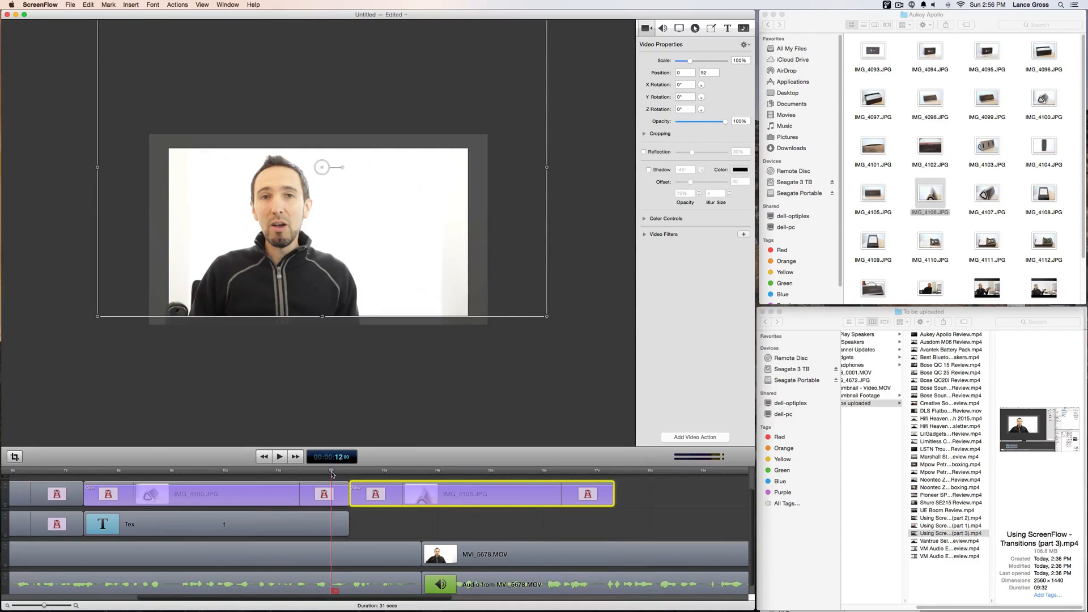
{"action": "key", "text": "space"}
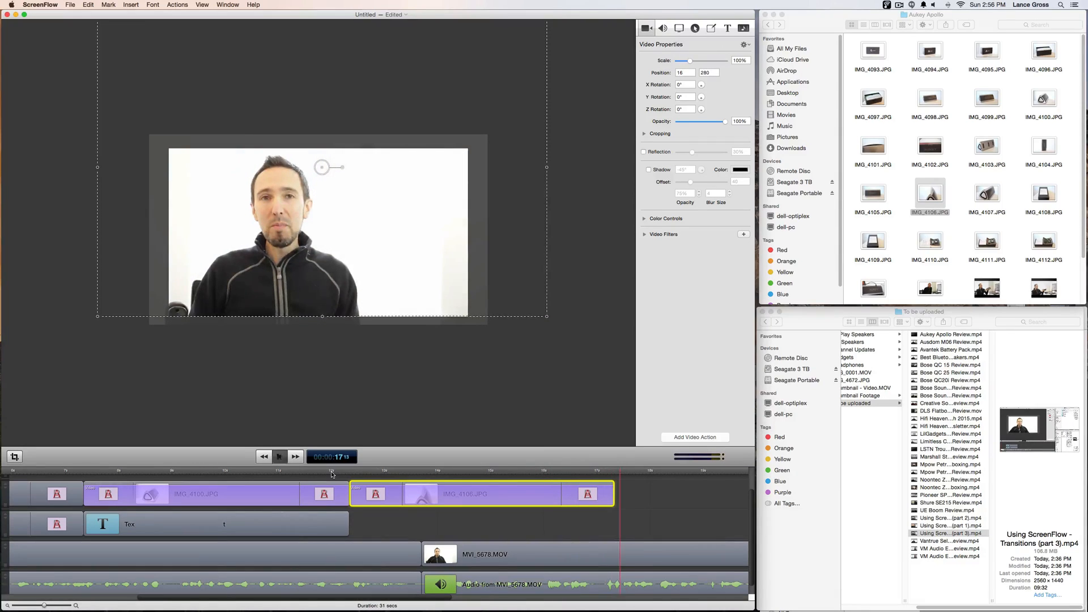
{"action": "key", "text": "space"}
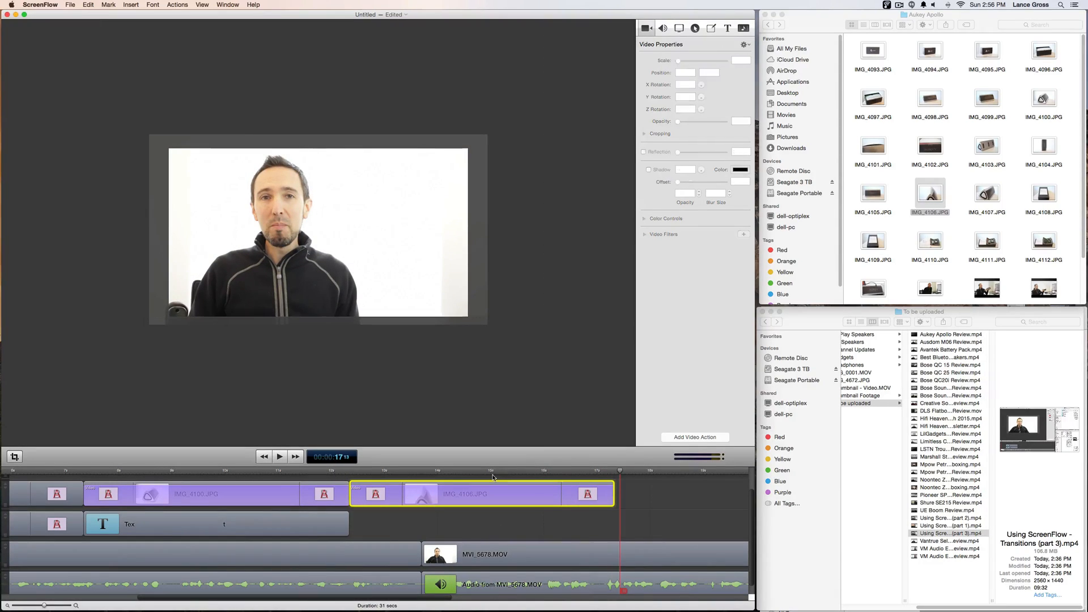
- Trim the two MVI_5678.MOV video clips so the first ends where IMG_4106.JPG starts and the second begins where it ends
{"action": "left_click", "coordinate": [485, 472]}
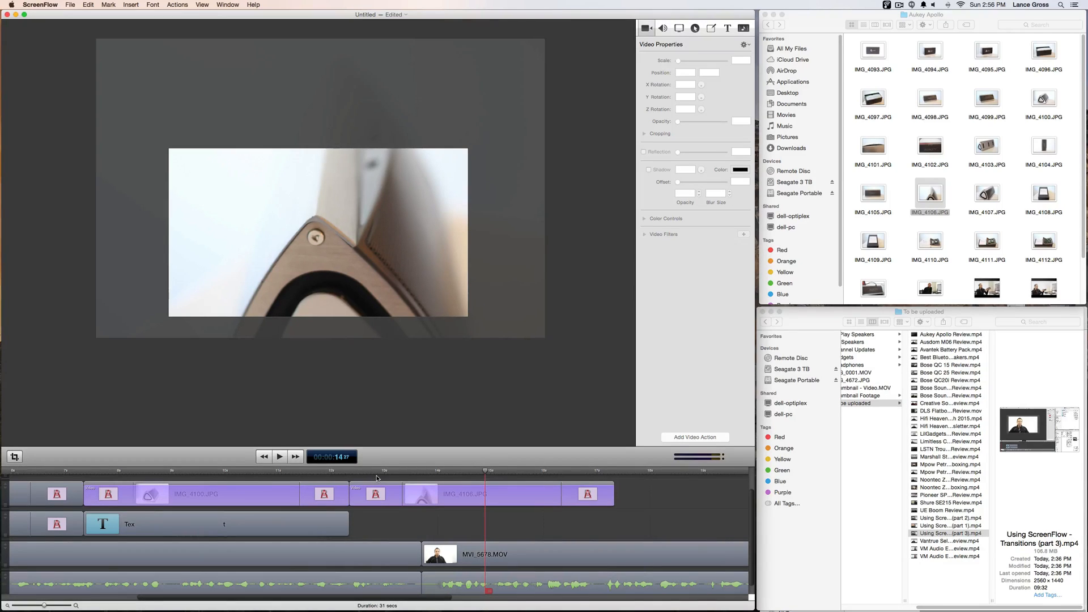
{"action": "left_click", "coordinate": [380, 554]}
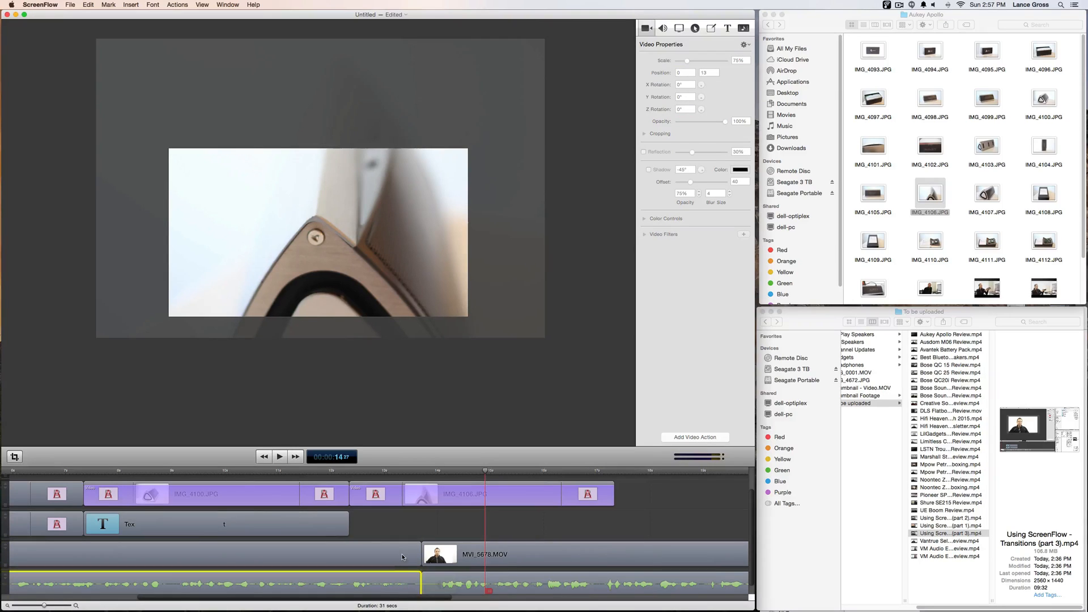
{"action": "left_click", "coordinate": [399, 554]}
{"action": "left_click_drag", "start_coordinate": [414, 550], "coordinate": [350, 550]}
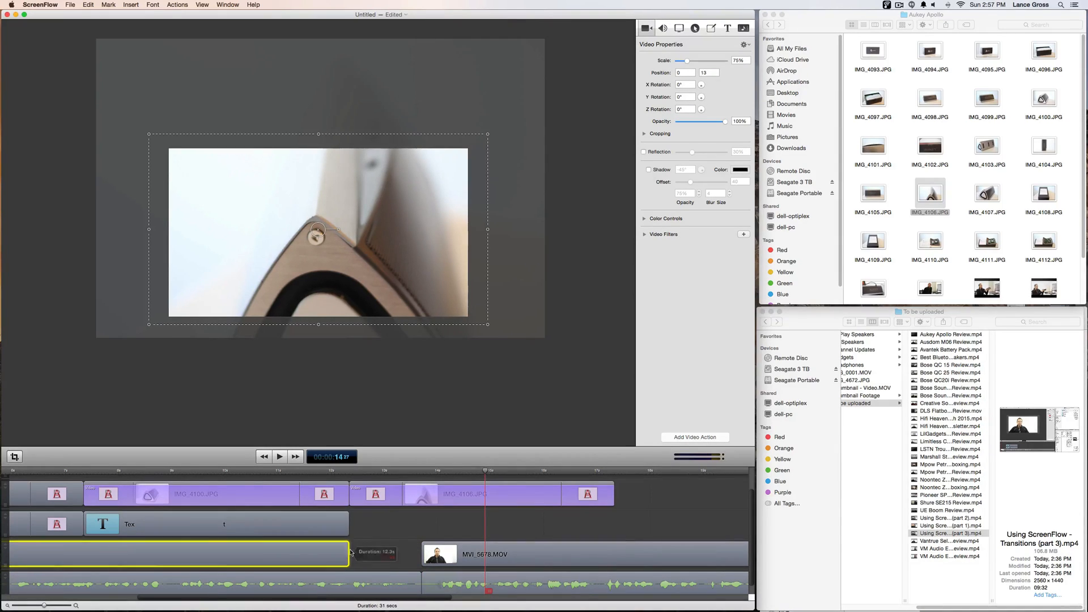
{"action": "left_click", "coordinate": [429, 553]}
{"action": "left_click_drag", "start_coordinate": [430, 552], "coordinate": [618, 555]}
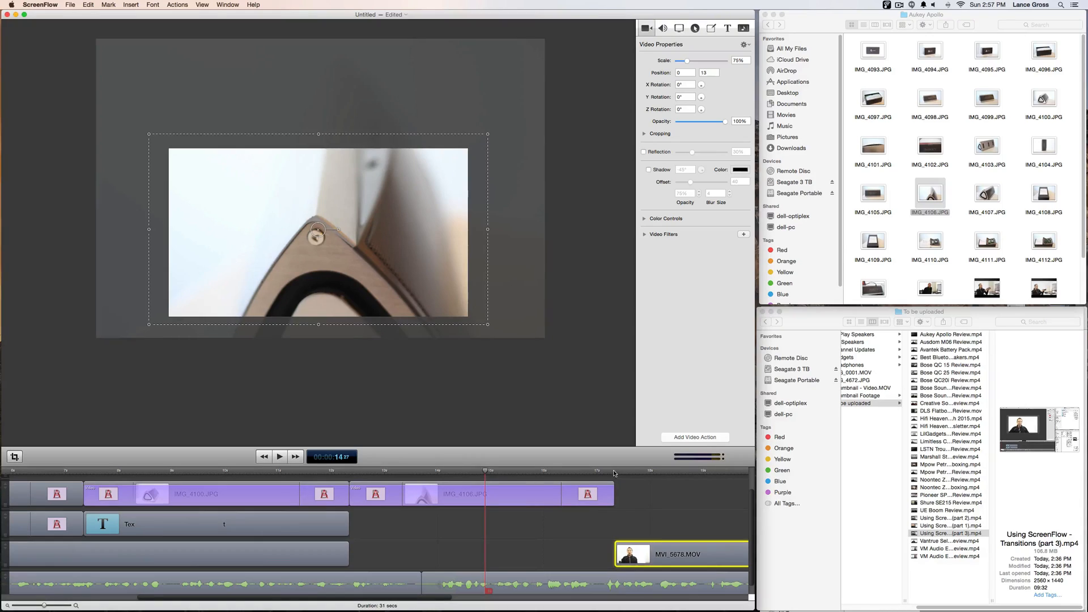
- Play back from the end of IMG_4100.JPG through IMG_4106.JPG into the trimmed MVI_5678.MOV clip
{"action": "left_click", "coordinate": [614, 474]}
{"action": "left_click", "coordinate": [326, 477]}
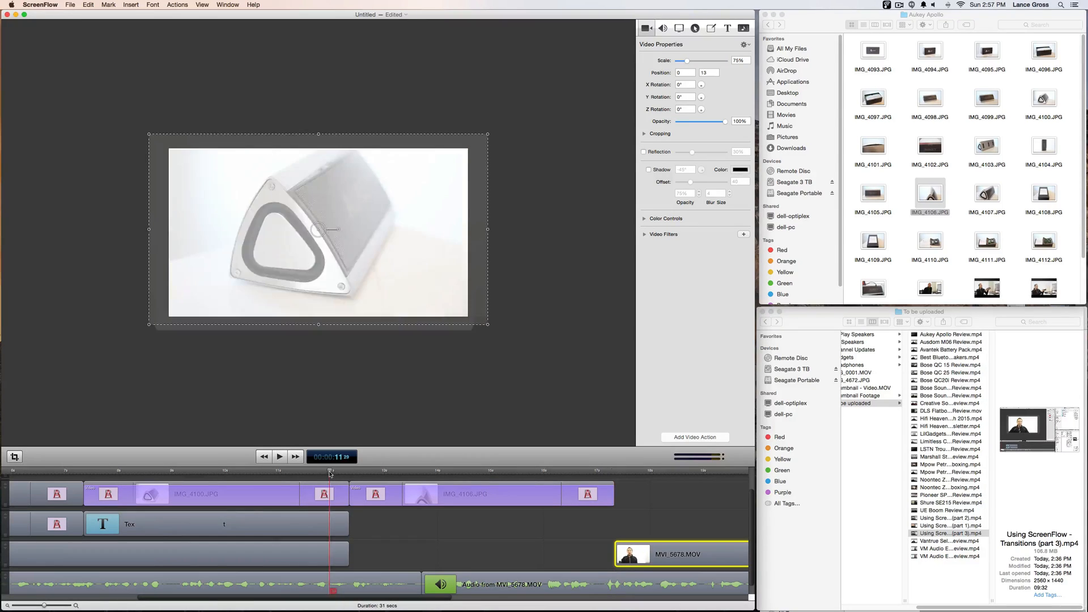
{"action": "key", "text": "space"}
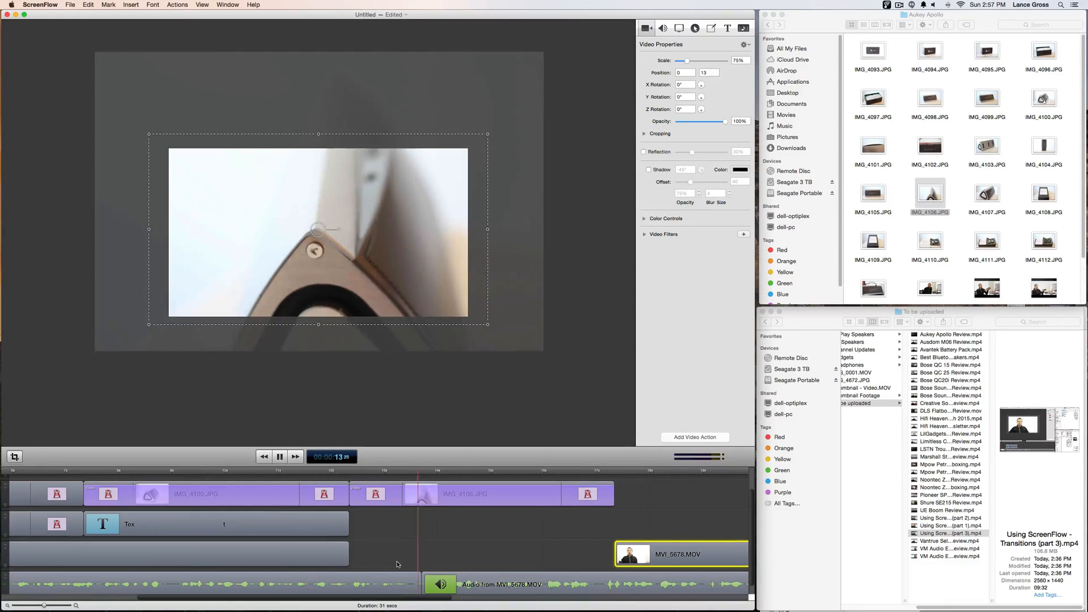
{"action": "left_click", "coordinate": [478, 552]}
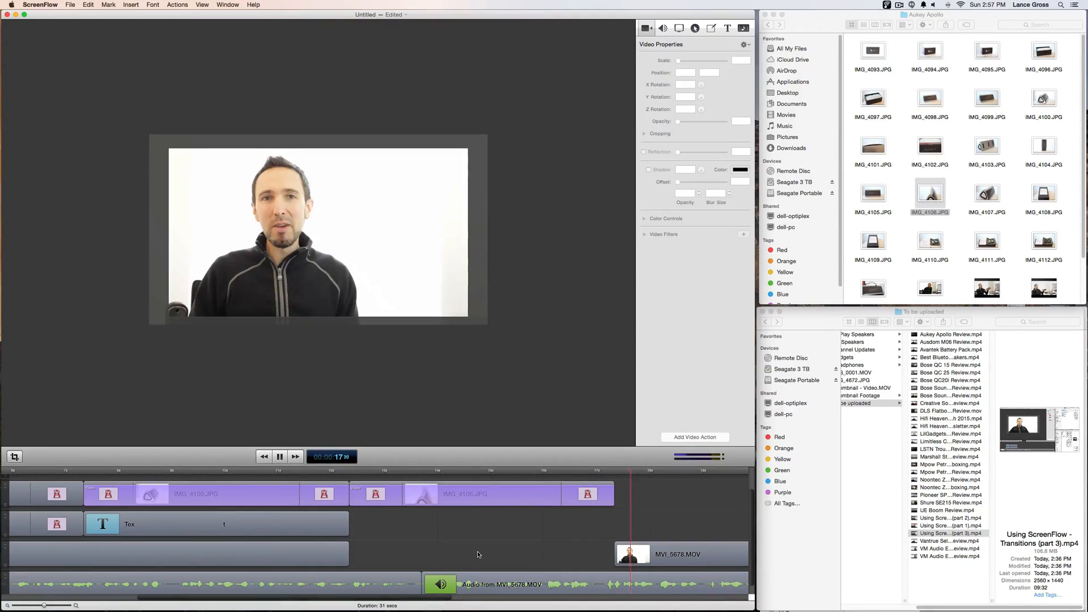
{"action": "key", "text": "space"}
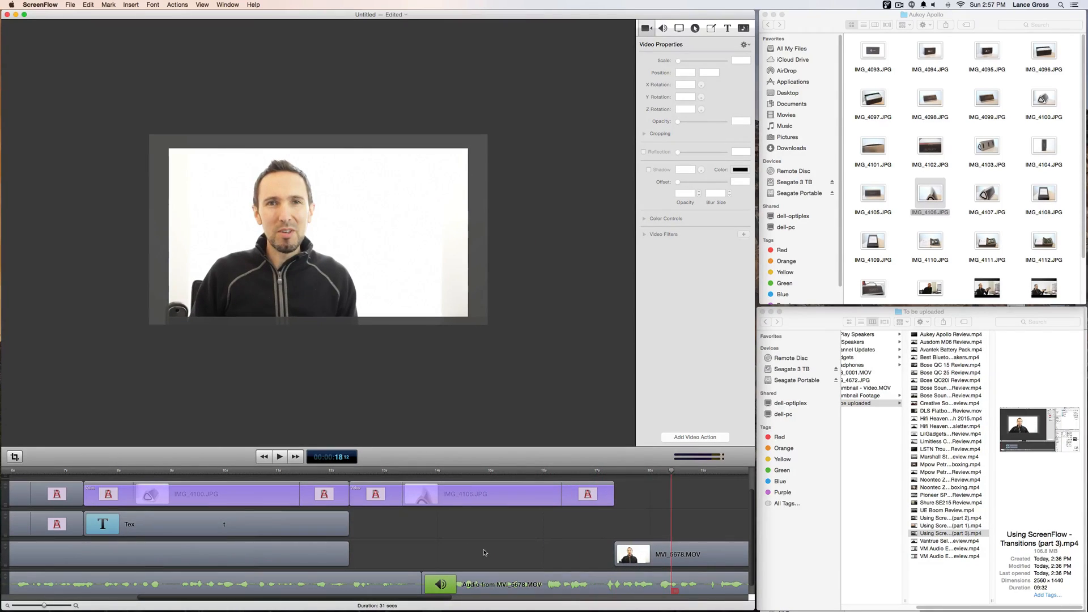
- Replay the transition between IMG_4100.JPG and IMG_4106.JPG to check what shows behind the fading images
{"action": "left_click", "coordinate": [327, 474]}
{"action": "key", "text": "space"}
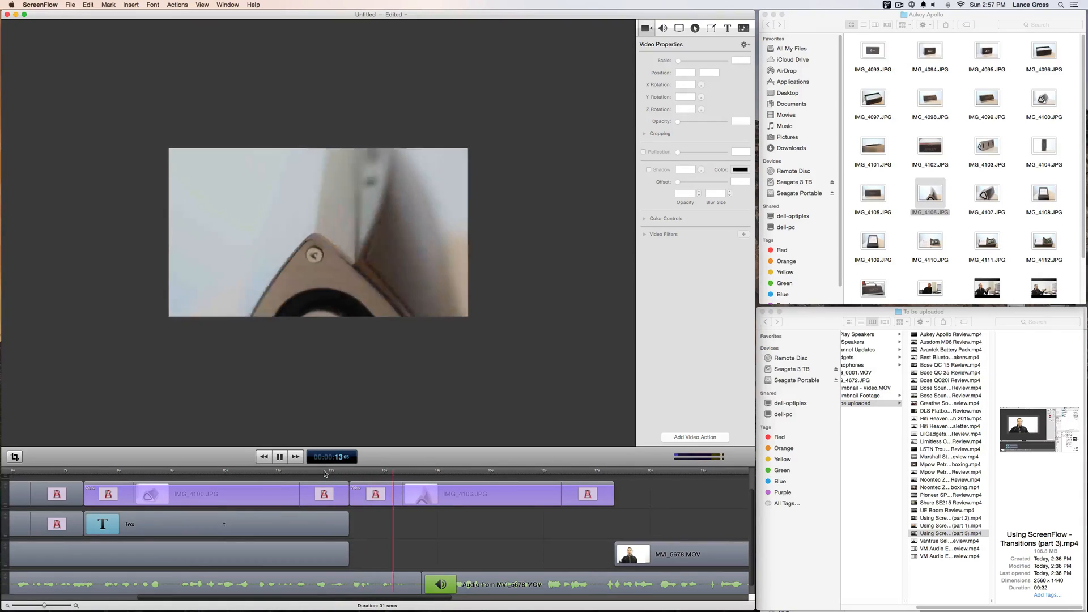
{"action": "key", "text": "space"}
{"action": "left_click_drag", "start_coordinate": [441, 599], "coordinate": [420, 600]}
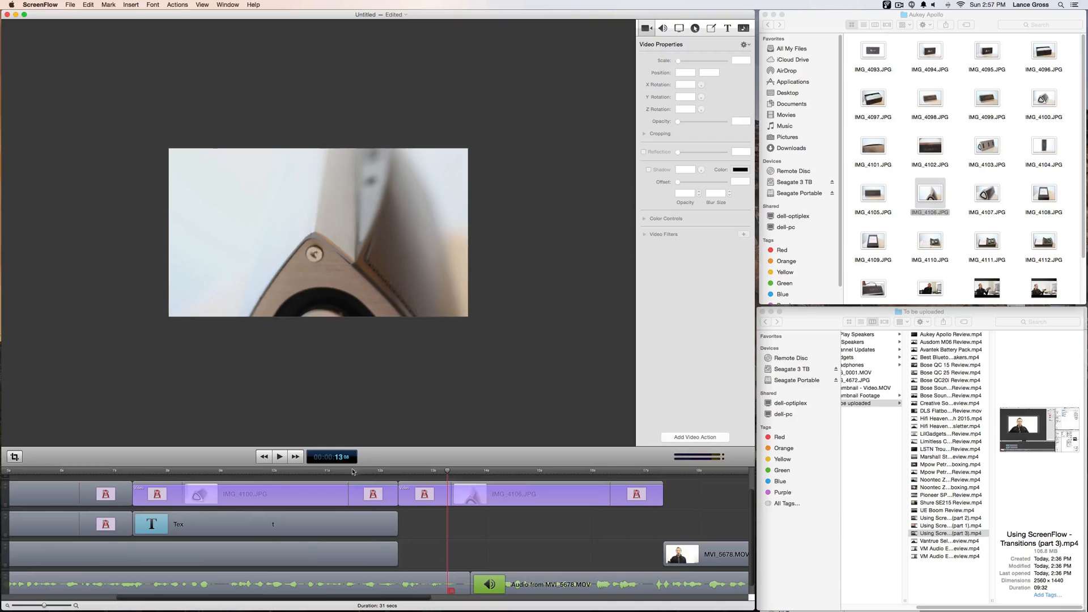
{"action": "left_click", "coordinate": [314, 472]}
{"action": "key", "text": "space"}
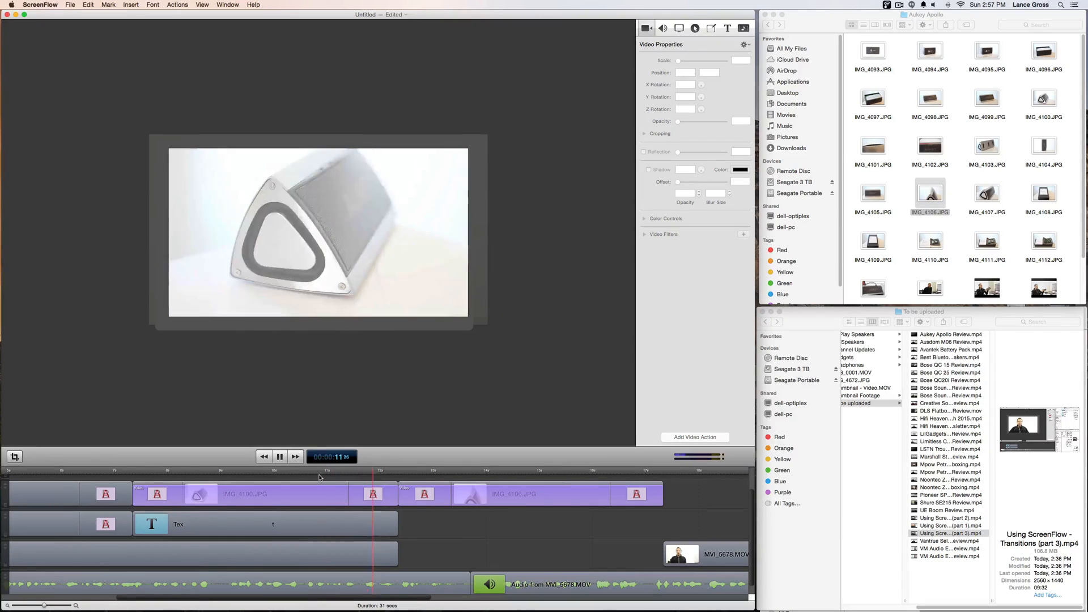
{"action": "key", "text": "space"}
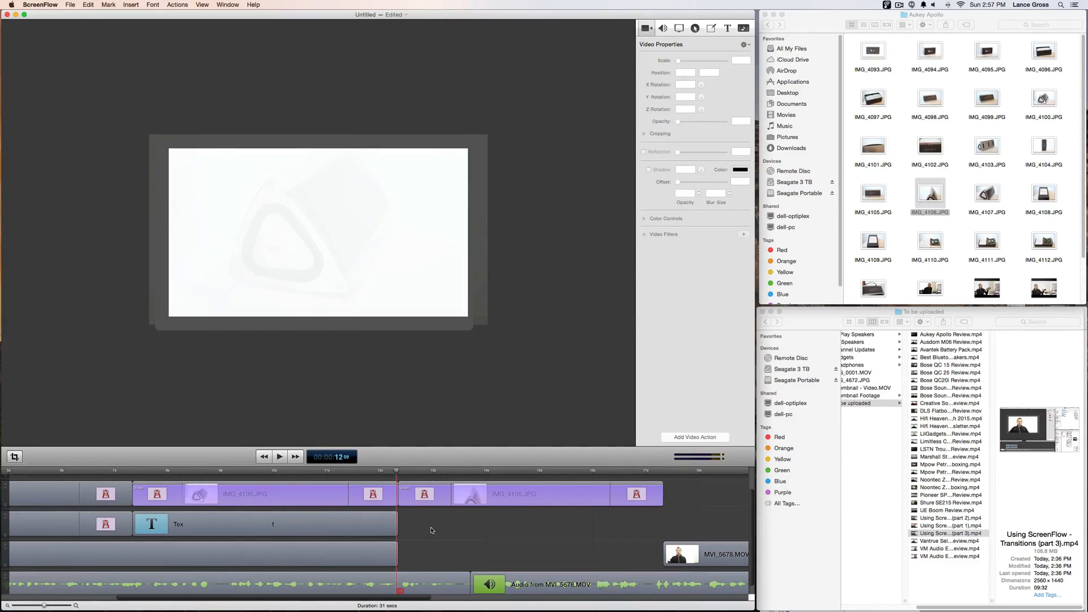
- Duplicate the white text clip beneath IMG_4100.JPG and place the copy directly under IMG_4106.JPG, filling the gap beside the original
{"action": "left_click", "coordinate": [240, 525]}
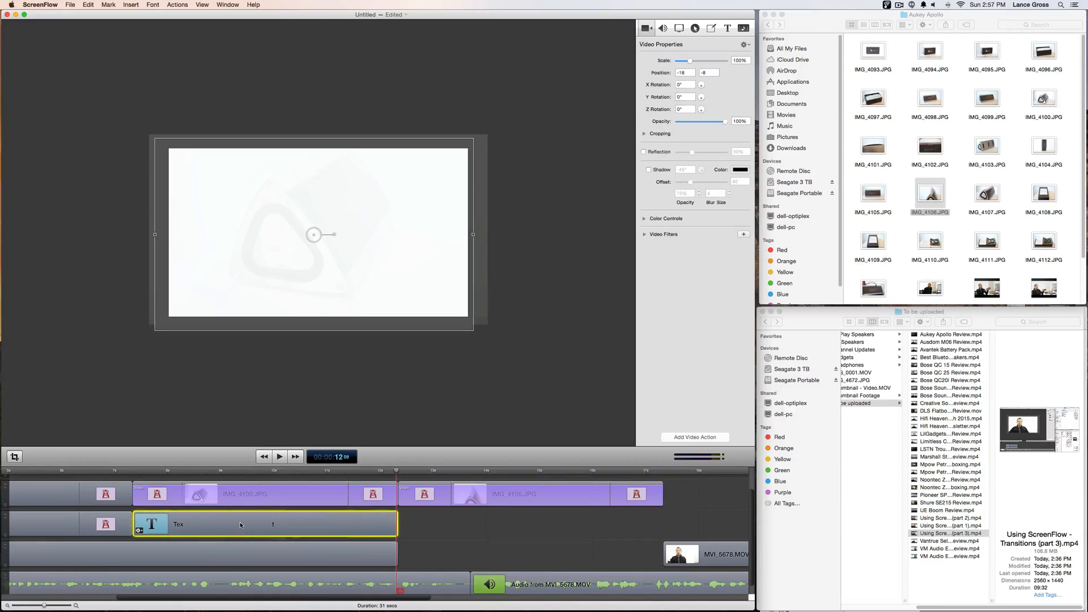
{"action": "mouse_move", "coordinate": [396, 521]}
{"action": "left_mouse_down"}
{"action": "mouse_move", "coordinate": [663, 531]}
{"action": "mouse_move", "coordinate": [399, 530]}
{"action": "left_mouse_up"}
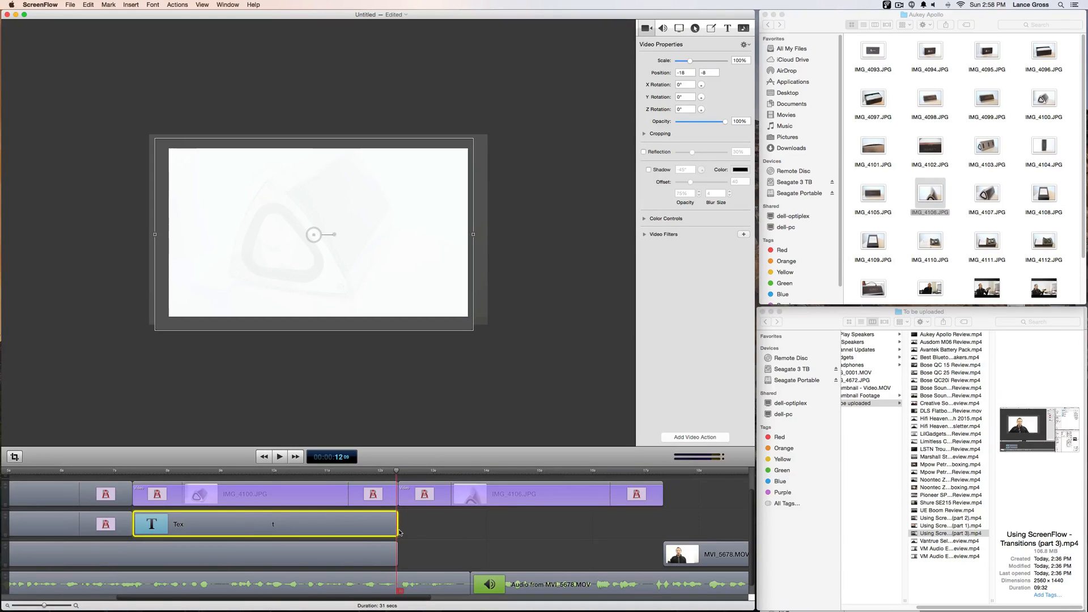
{"action": "left_click_drag", "start_coordinate": [396, 471], "coordinate": [399, 472]}
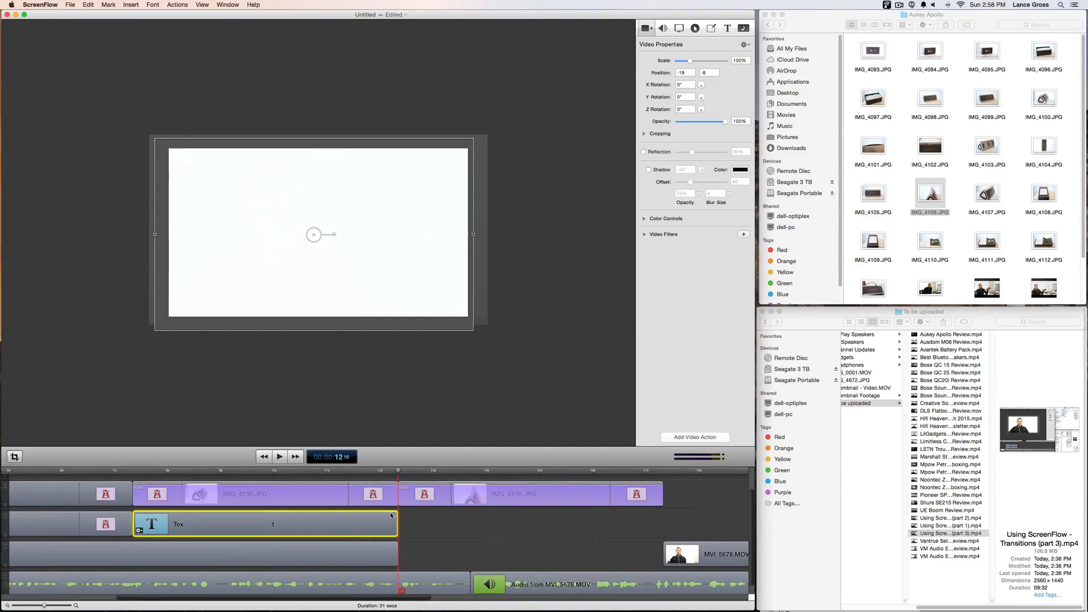
{"action": "key", "text": "super+v"}
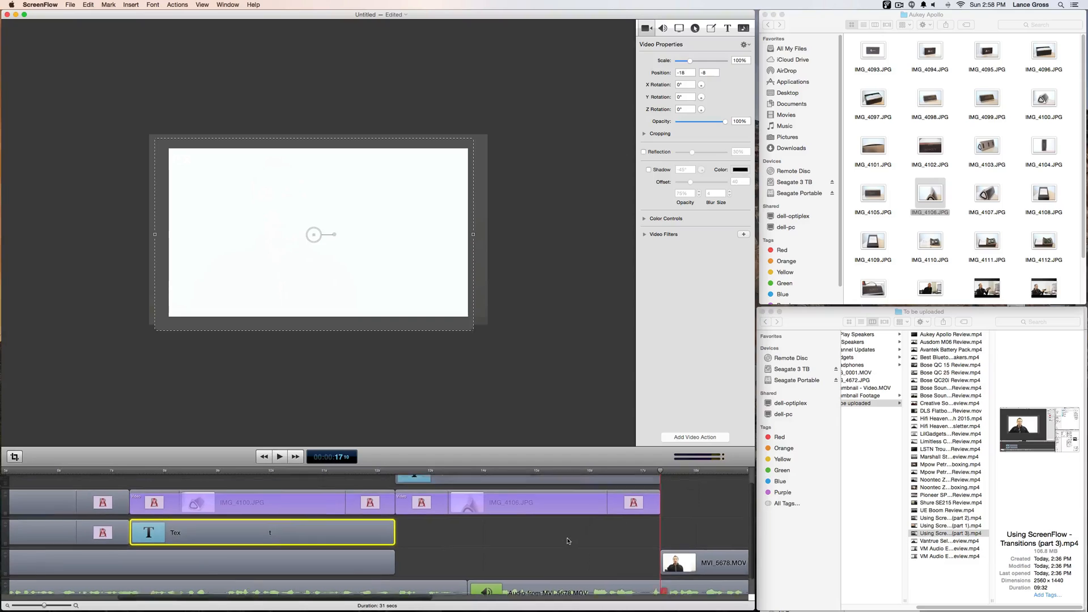
{"action": "left_click", "coordinate": [533, 494]}
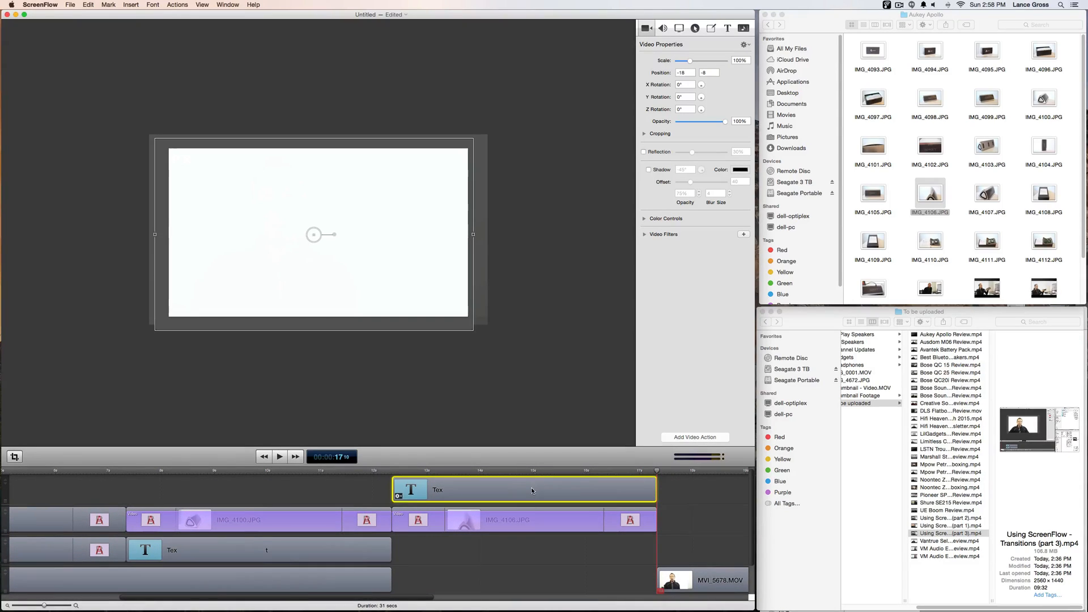
{"action": "left_click_drag", "start_coordinate": [532, 491], "coordinate": [531, 540]}
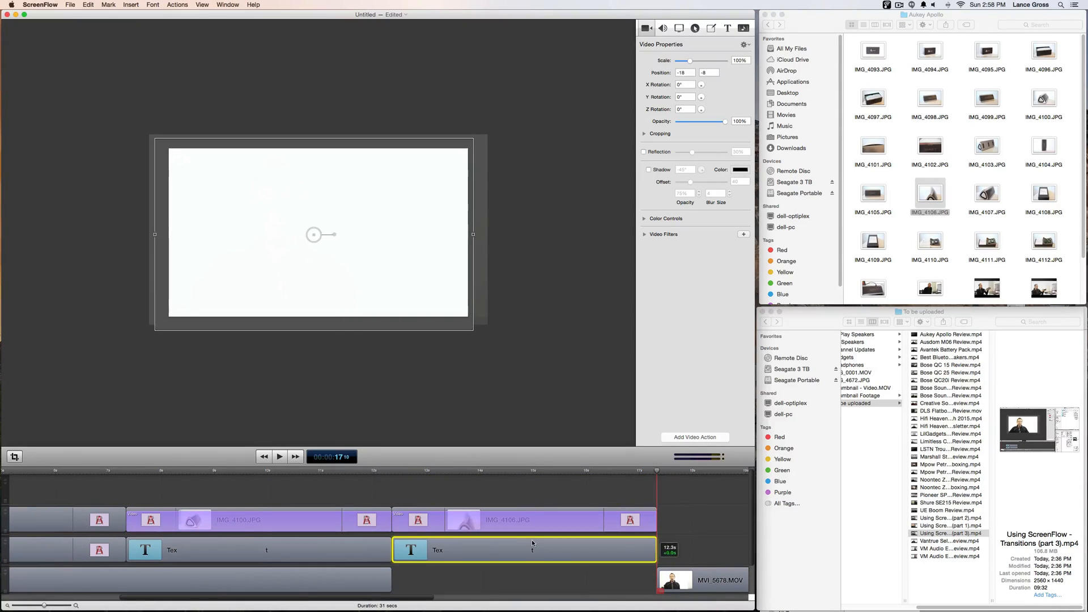
- Play back from the end of IMG_4100.JPG through IMG_4106.JPG to check the transitions over the white background
{"action": "left_click", "coordinate": [374, 472]}
{"action": "key", "text": "space"}
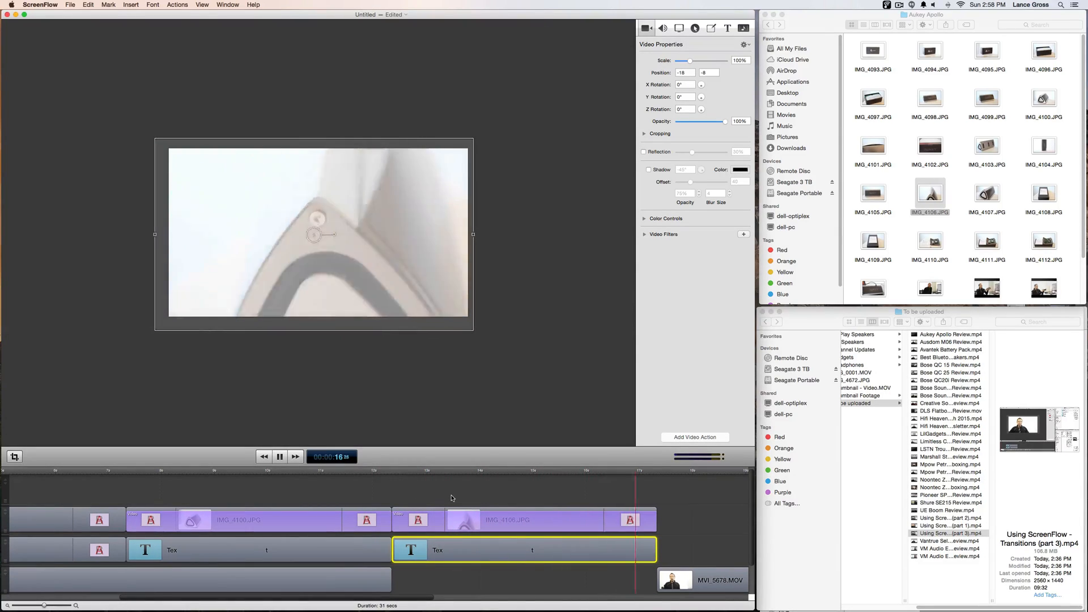
{"action": "key", "text": "space"}
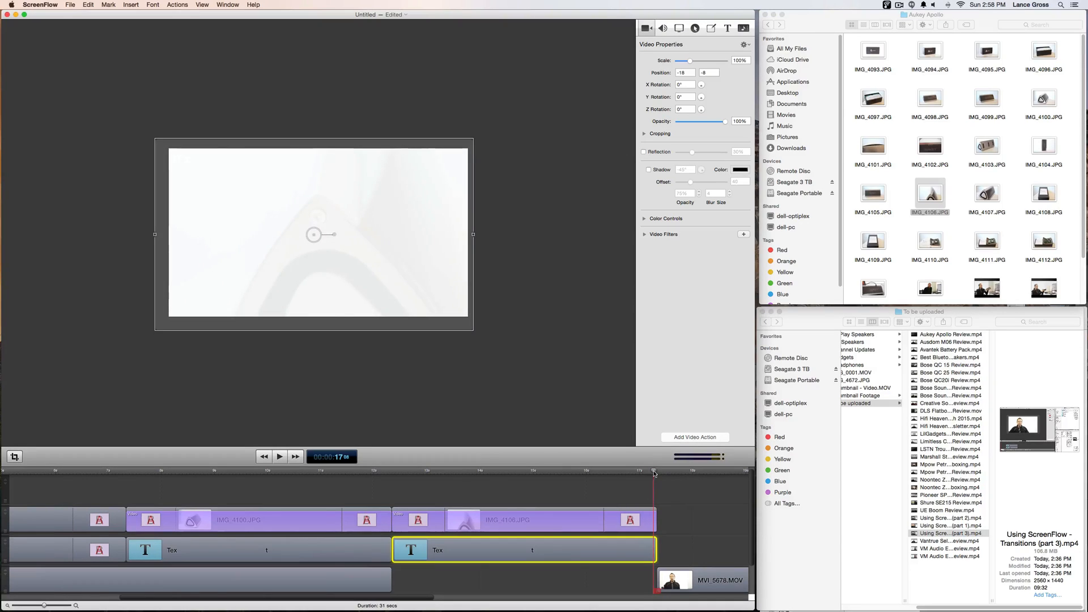
{"action": "left_click_drag", "start_coordinate": [653, 471], "coordinate": [657, 471]}
- Replay IMG_4100.JPG from its start to its ending transition to check the photo's movement
{"action": "left_click", "coordinate": [511, 473]}
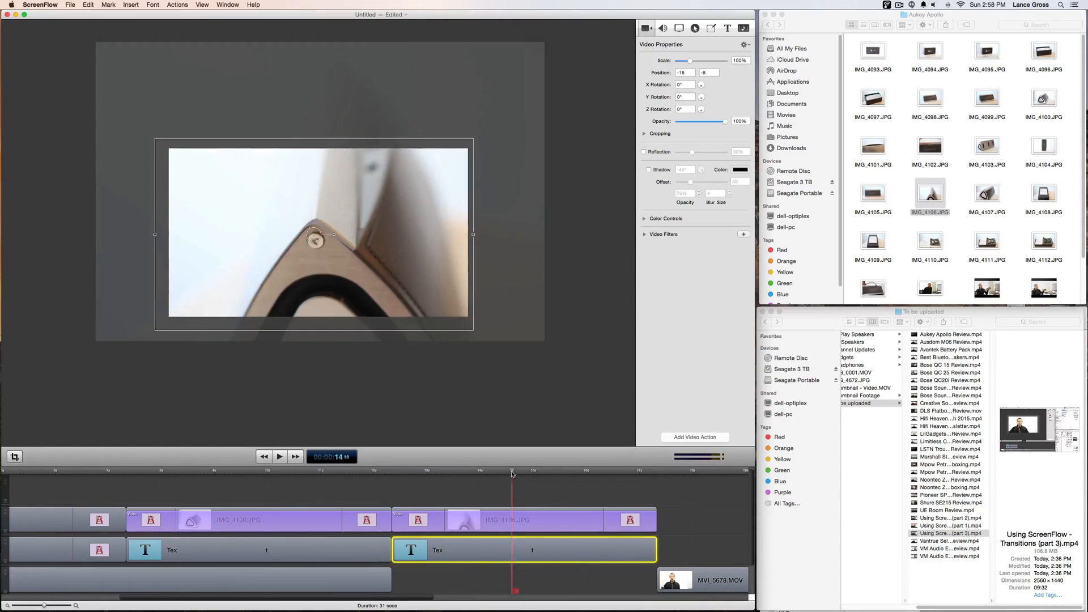
{"action": "left_click", "coordinate": [259, 472]}
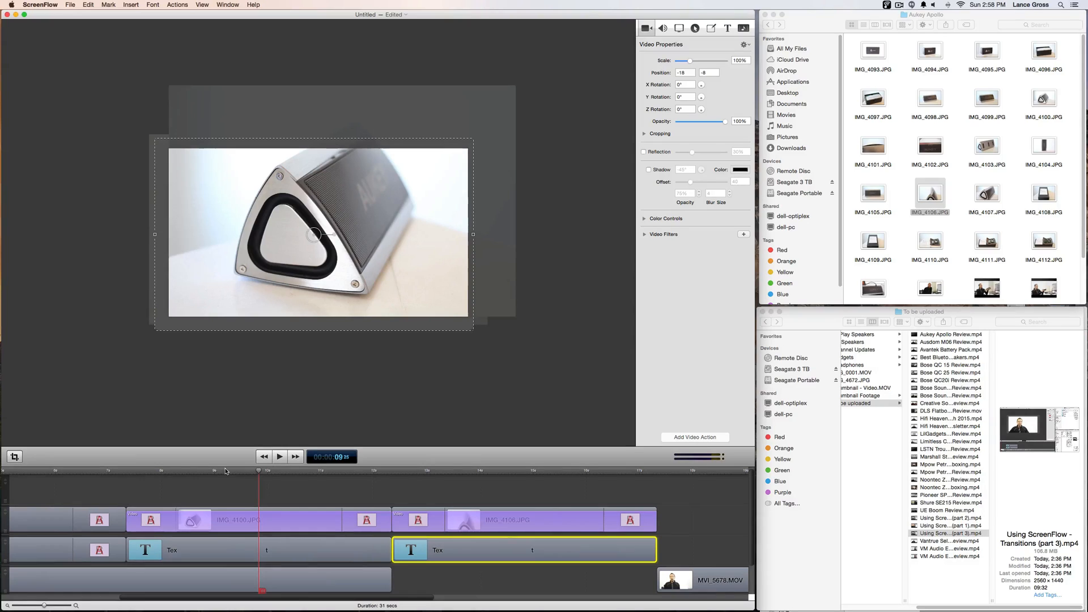
{"action": "left_click", "coordinate": [122, 472]}
{"action": "key", "text": "space"}
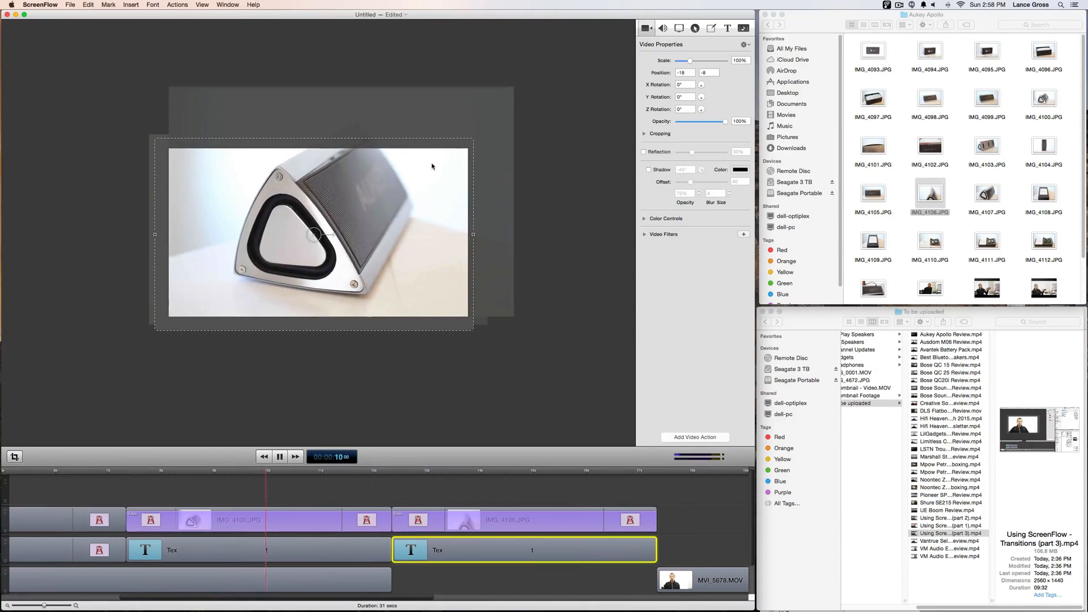
{"action": "key", "text": "space"}
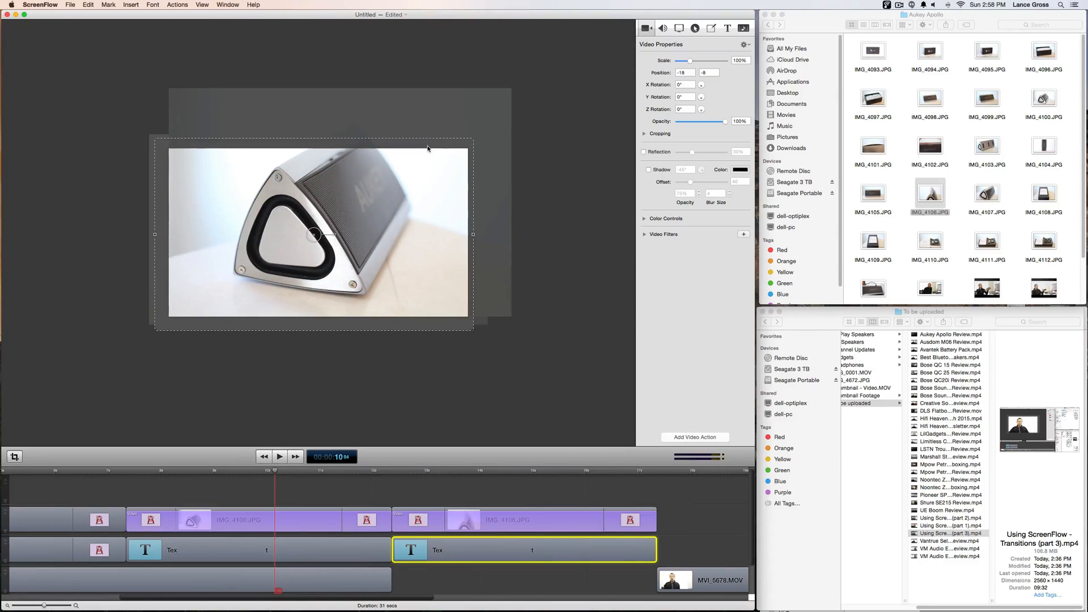
{"action": "key", "text": "space"}
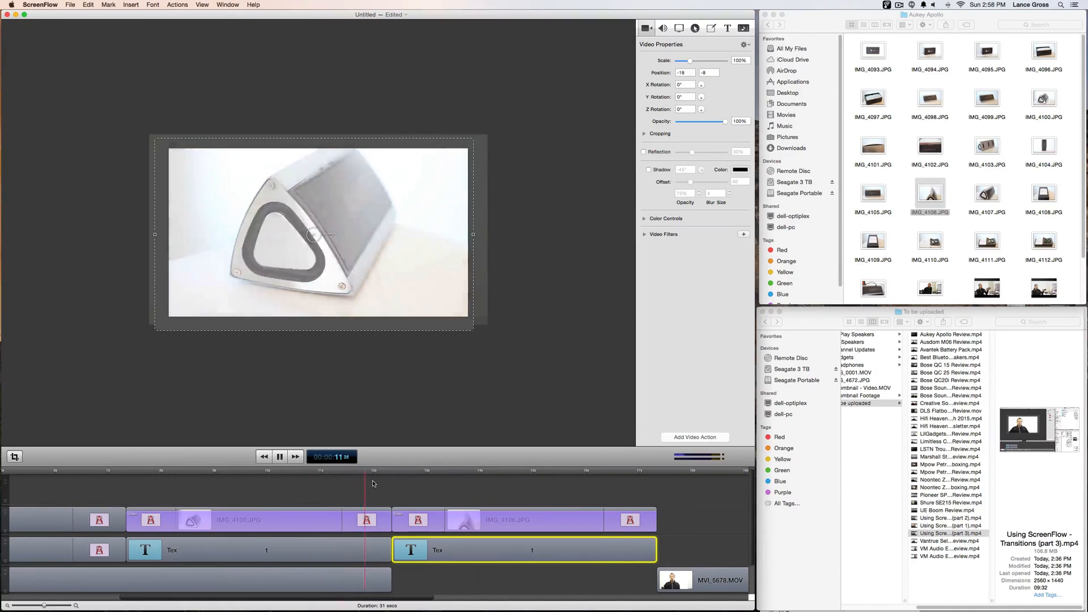
{"action": "key", "text": "space"}
- Delete the existing video action from the IMG_4100.JPG clip
{"action": "left_click", "coordinate": [317, 524]}
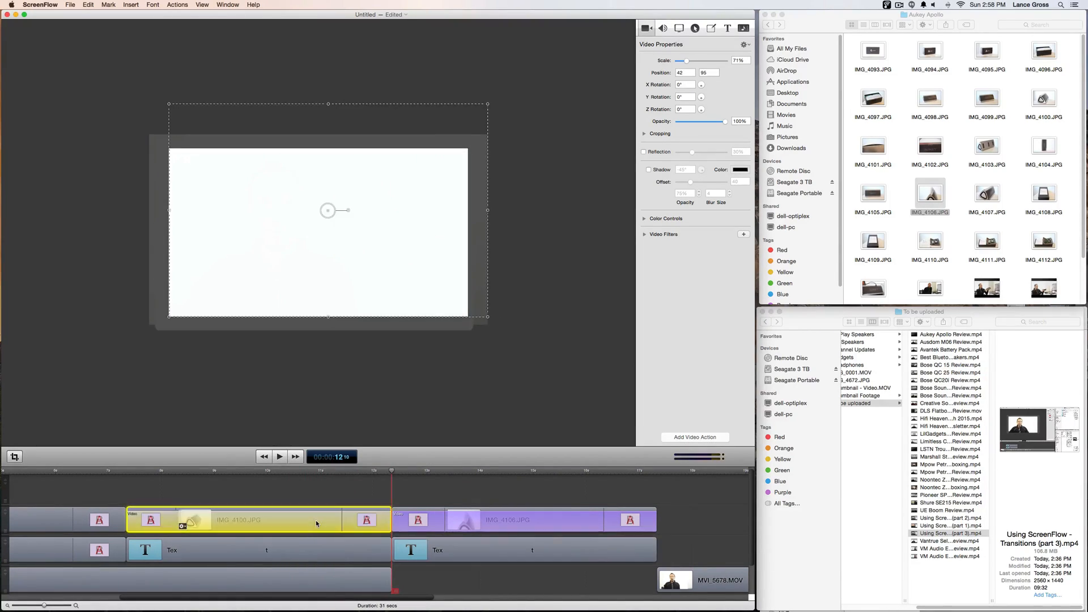
{"action": "left_click", "coordinate": [307, 502]}
{"action": "left_click", "coordinate": [294, 528]}
{"action": "left_click", "coordinate": [301, 504]}
{"action": "left_click", "coordinate": [300, 525]}
{"action": "key", "text": "BackSpace"}
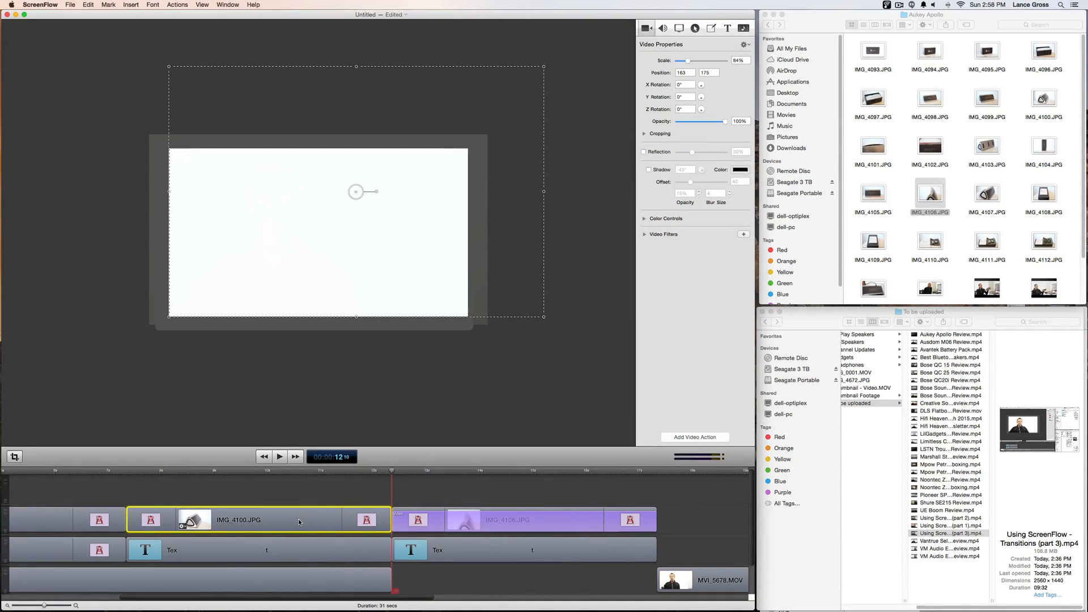
- Add a new video action at the very start of the IMG_4100.JPG clip
{"action": "left_click", "coordinate": [126, 471]}
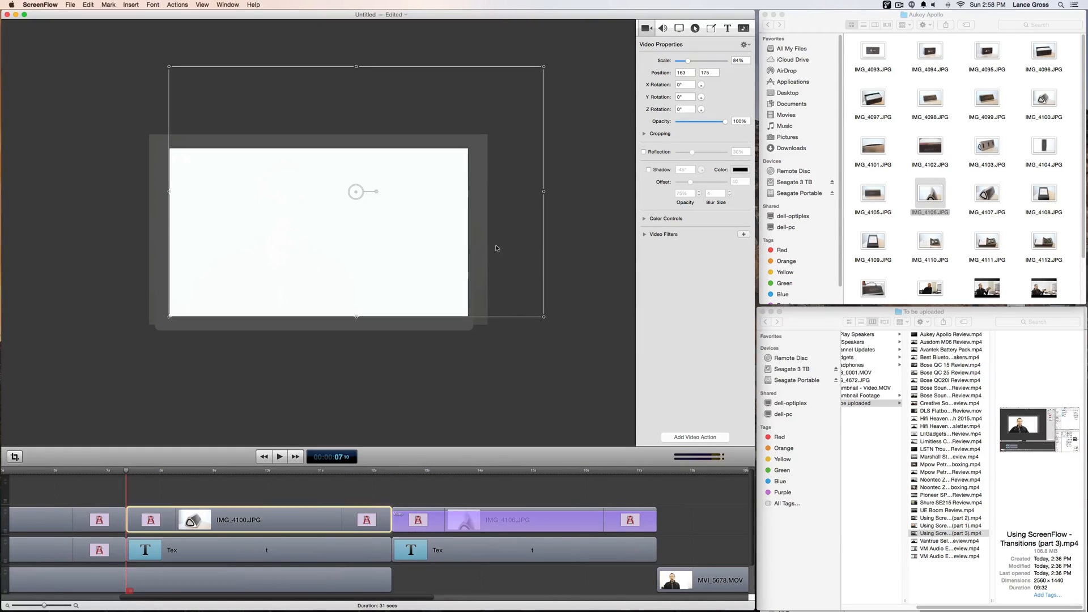
{"action": "left_click", "coordinate": [187, 471]}
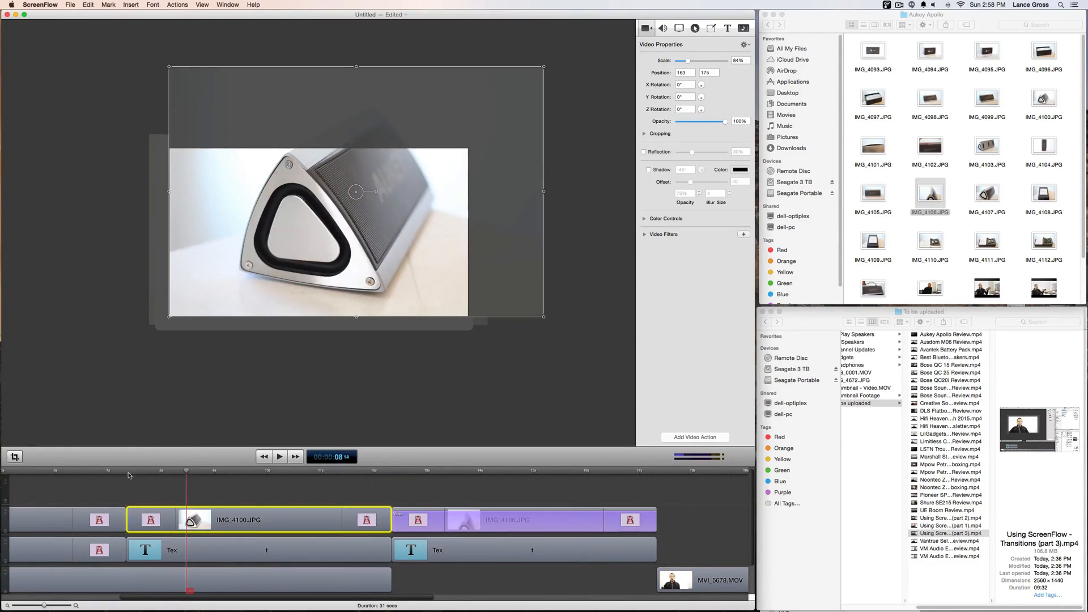
{"action": "left_click", "coordinate": [126, 471]}
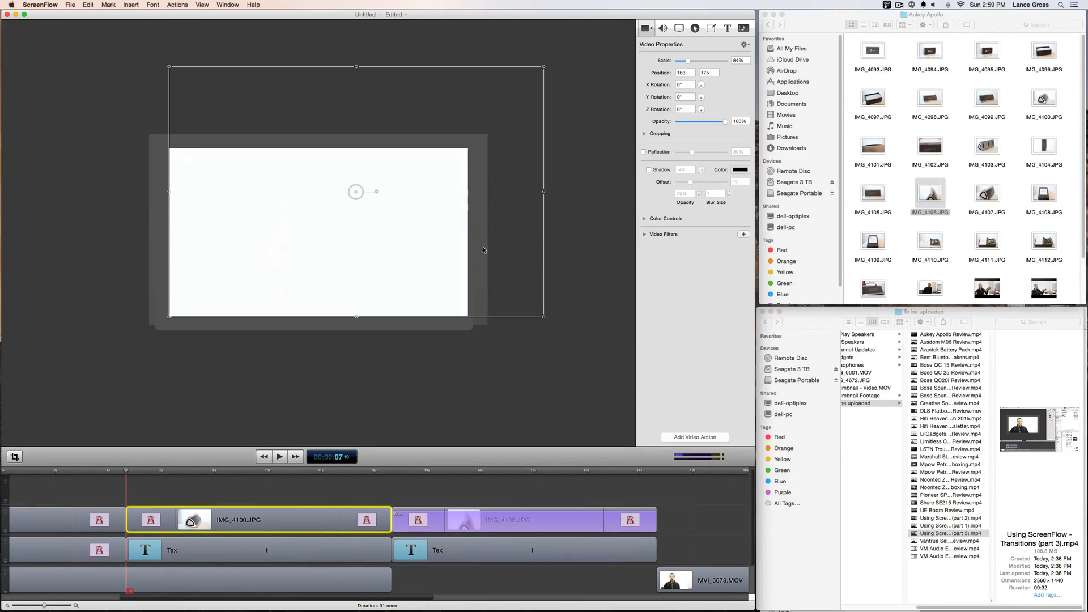
{"action": "left_click", "coordinate": [388, 472]}
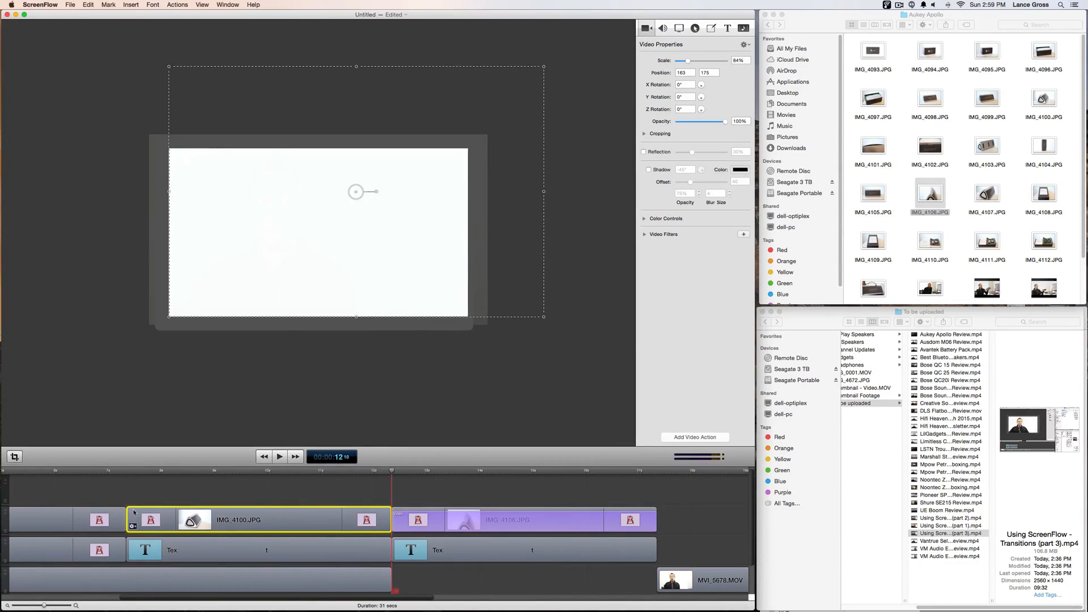
{"action": "left_click", "coordinate": [126, 472]}
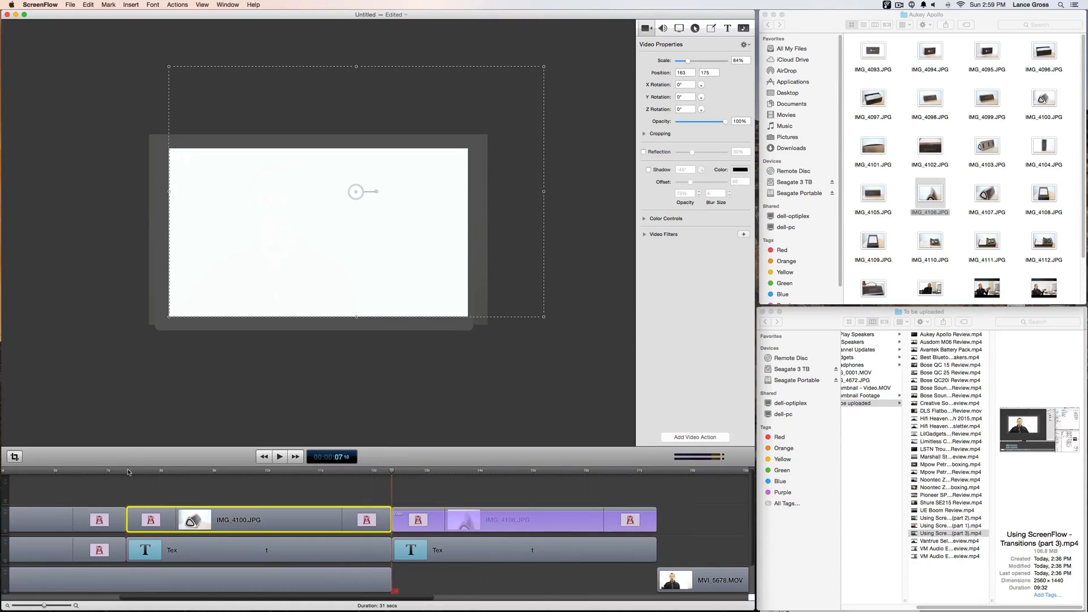
{"action": "left_click", "coordinate": [705, 440]}
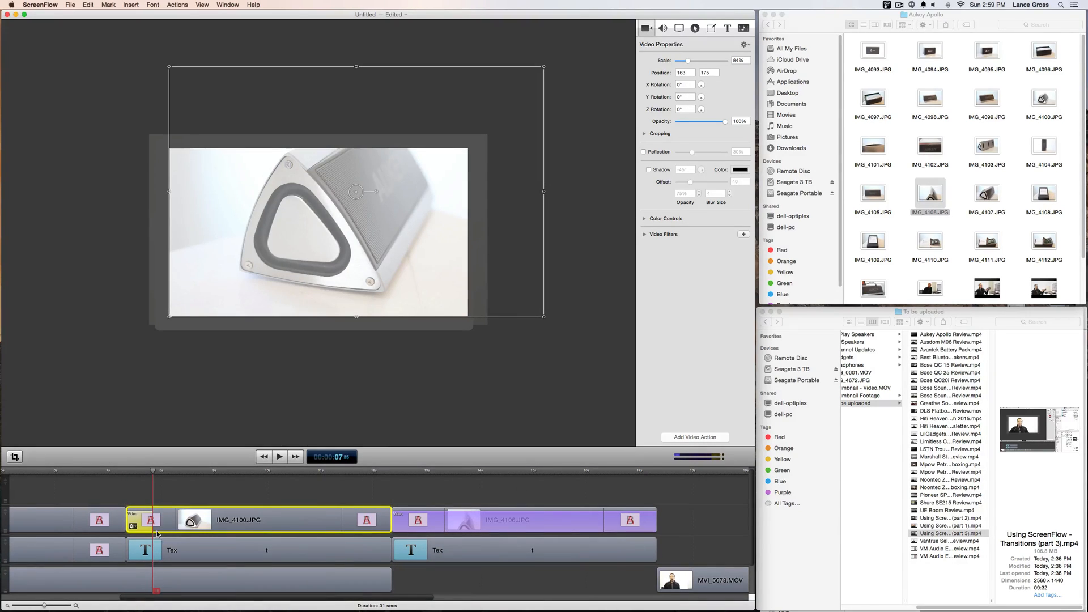
- Try to lengthen the video action on IMG_4100.JPG from its end edge, where it overlaps the starting transition
{"action": "mouse_move", "coordinate": [152, 533]}
{"action": "left_mouse_down"}
{"action": "mouse_move", "coordinate": [400, 533]}
{"action": "mouse_move", "coordinate": [150, 531]}
{"action": "left_mouse_up"}
{"action": "left_click_drag", "start_coordinate": [152, 530], "coordinate": [154, 530]}
{"action": "left_click", "coordinate": [138, 521]}
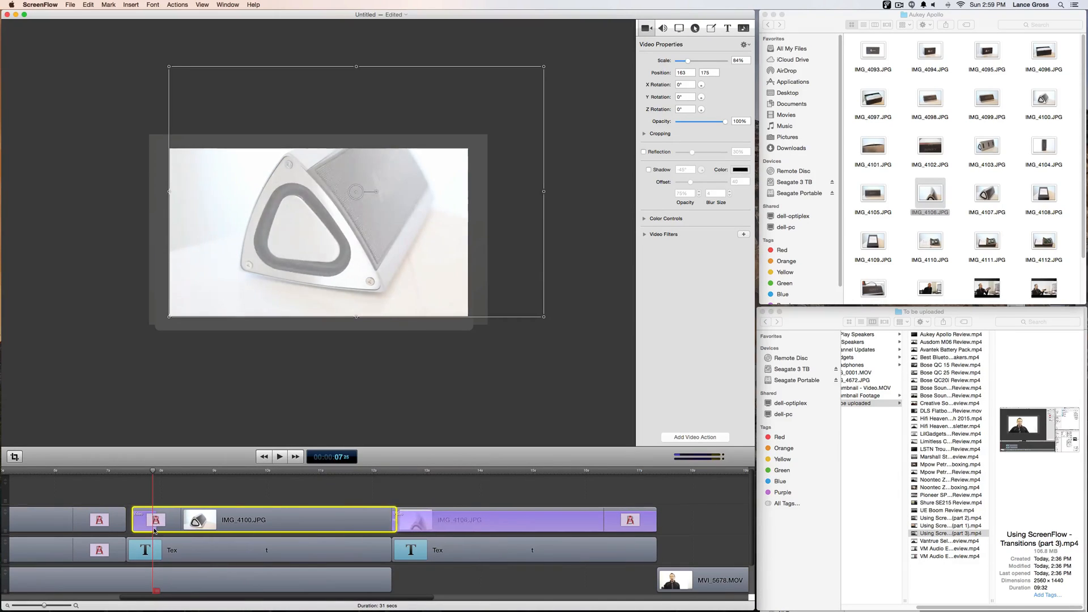
{"action": "left_click", "coordinate": [134, 479]}
{"action": "left_click", "coordinate": [106, 471]}
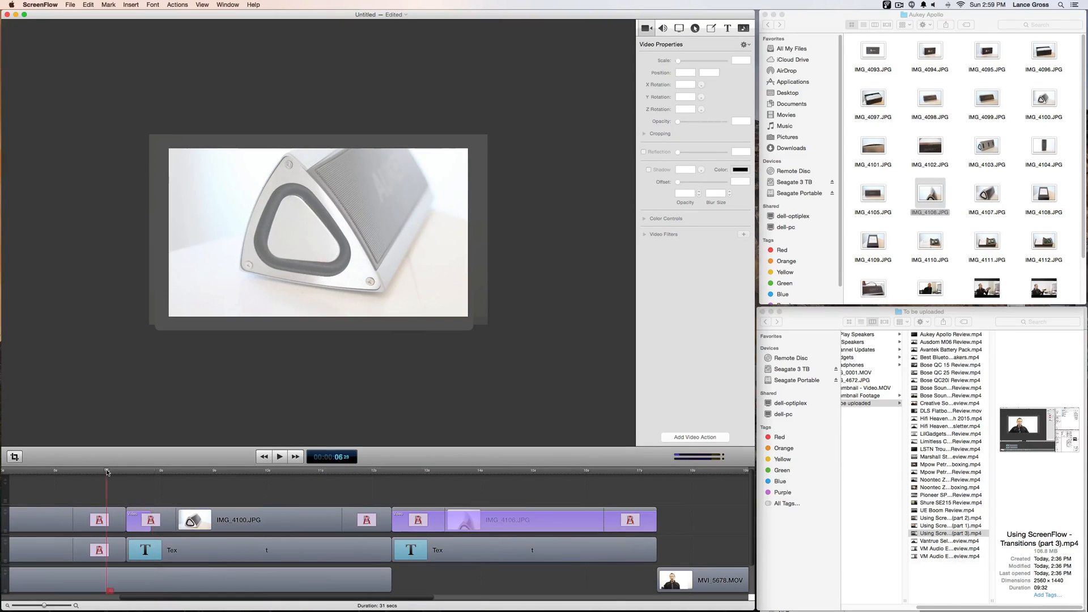
{"action": "left_click", "coordinate": [139, 516]}
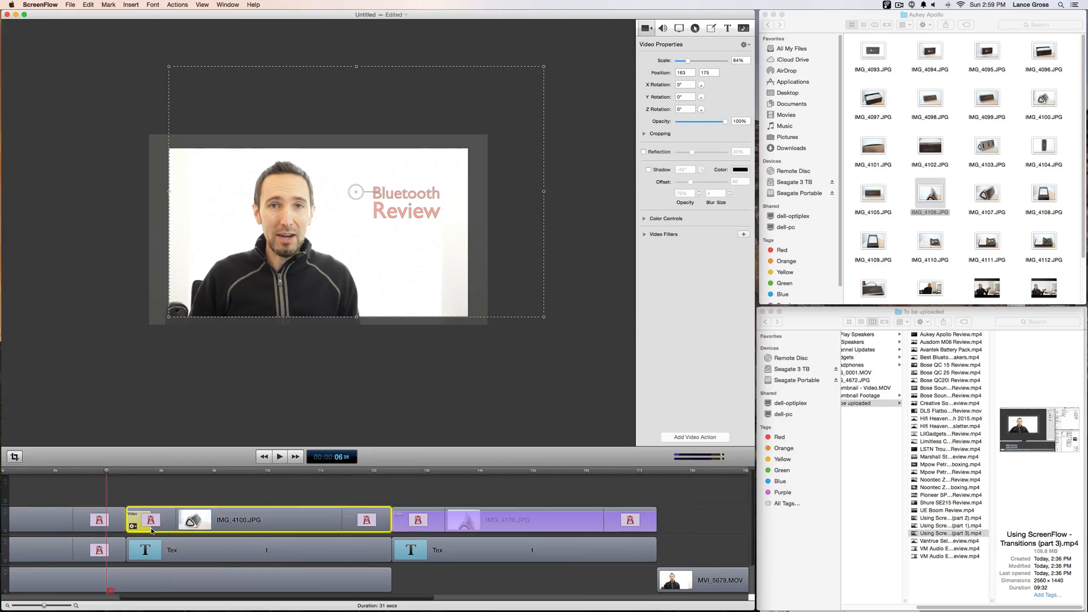
{"action": "mouse_move", "coordinate": [152, 531]}
{"action": "left_mouse_down"}
{"action": "mouse_move", "coordinate": [161, 531]}
{"action": "mouse_move", "coordinate": [150, 531]}
{"action": "left_mouse_up"}
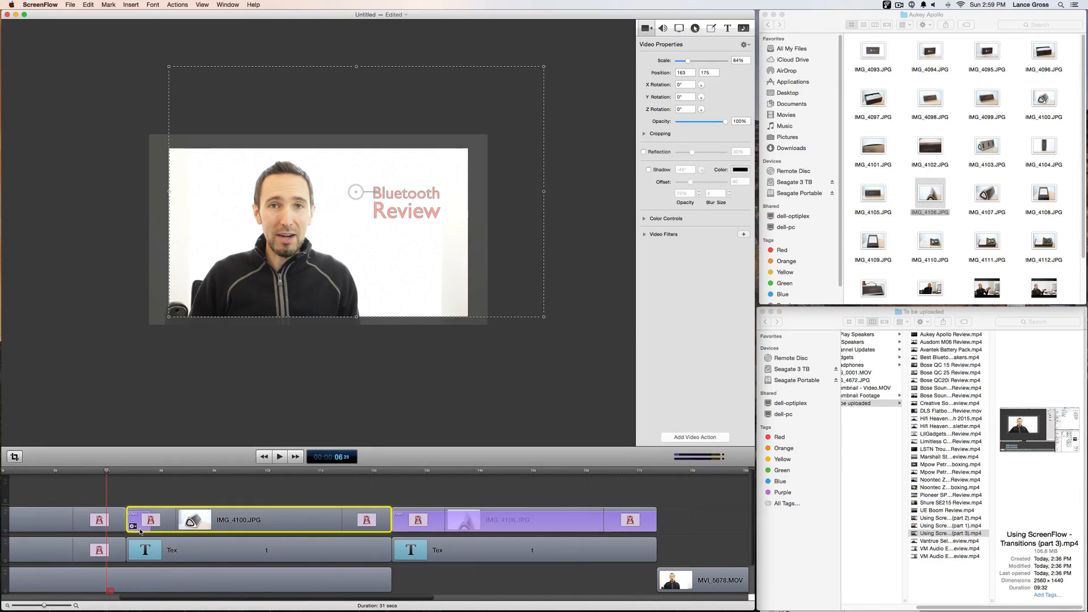
{"action": "left_click", "coordinate": [146, 530]}
{"action": "left_click_drag", "start_coordinate": [52, 607], "coordinate": [55, 606]}
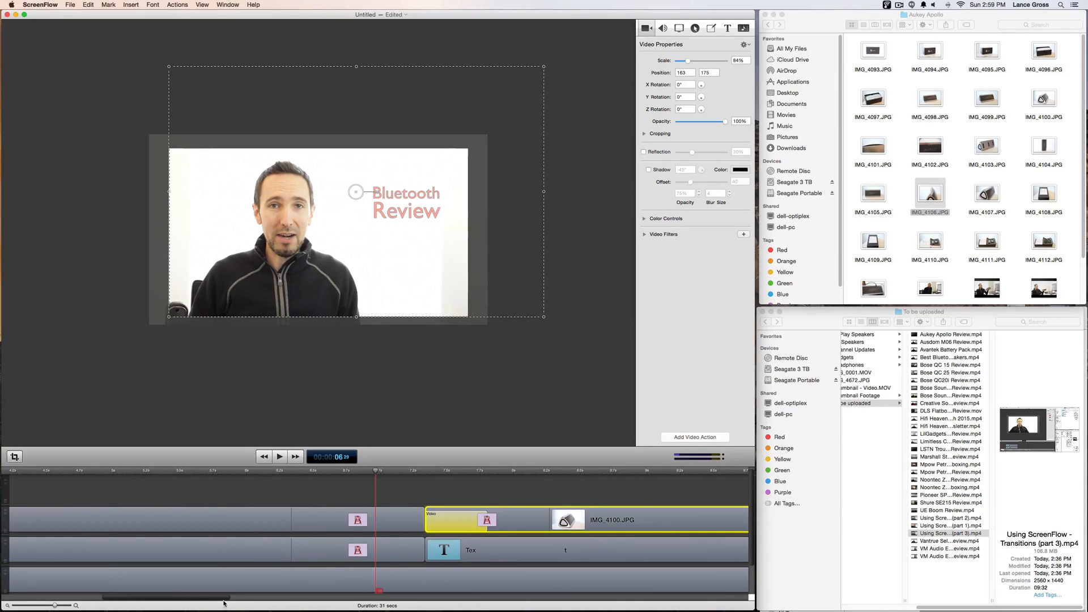
{"action": "left_click_drag", "start_coordinate": [225, 599], "coordinate": [284, 603]}
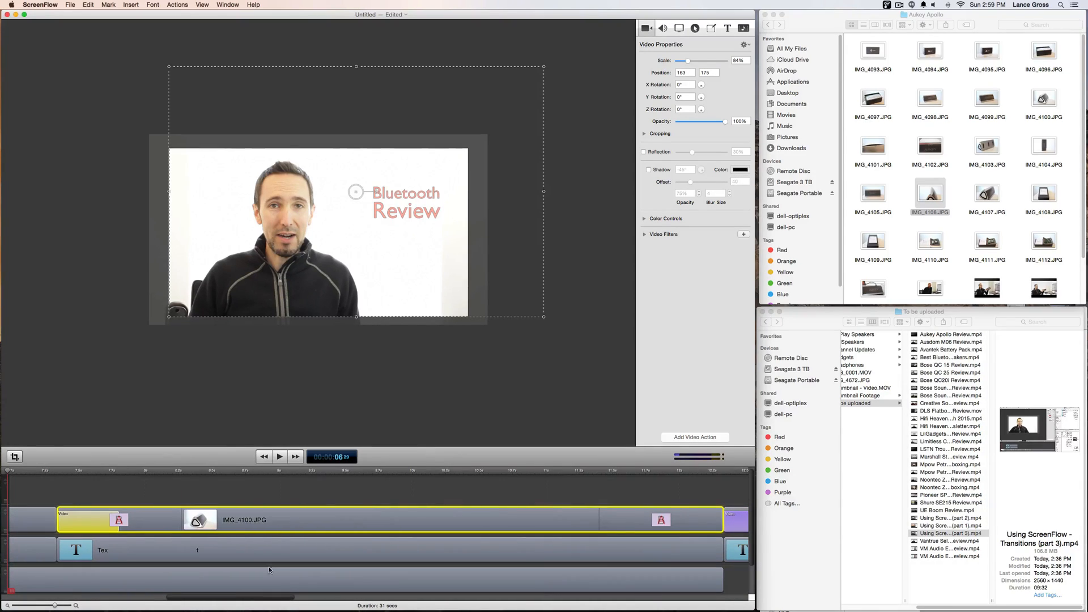
{"action": "left_click_drag", "start_coordinate": [120, 529], "coordinate": [97, 526]}
{"action": "left_click", "coordinate": [120, 516]}
- Remove the starting transition from the IMG_4100.JPG clip
{"action": "right_click", "coordinate": [116, 521]}
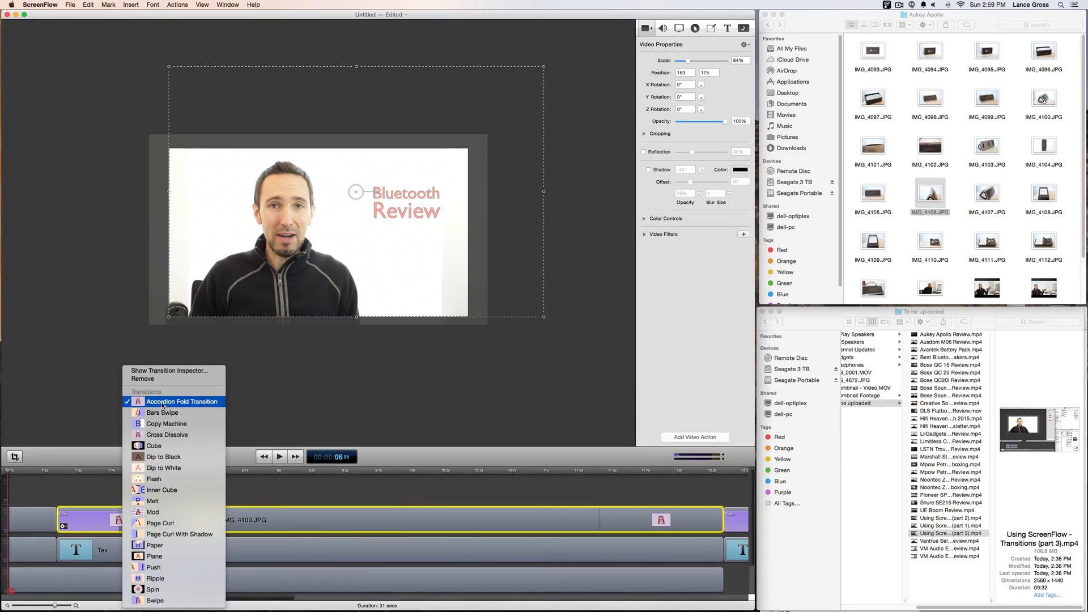
{"action": "left_click", "coordinate": [154, 372]}
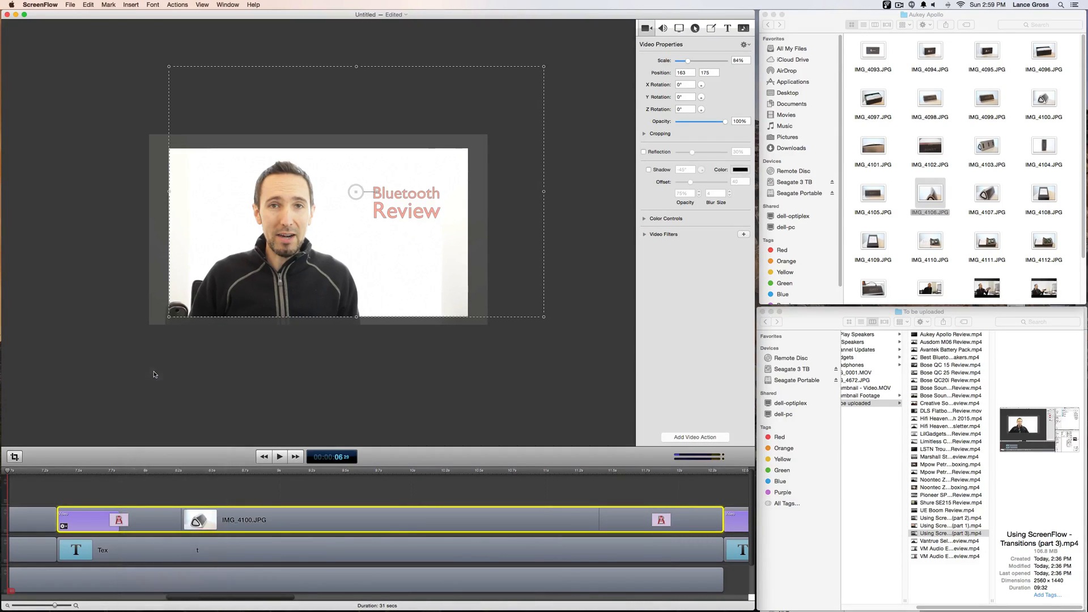
{"action": "left_click", "coordinate": [266, 498]}
{"action": "right_click", "coordinate": [183, 518]}
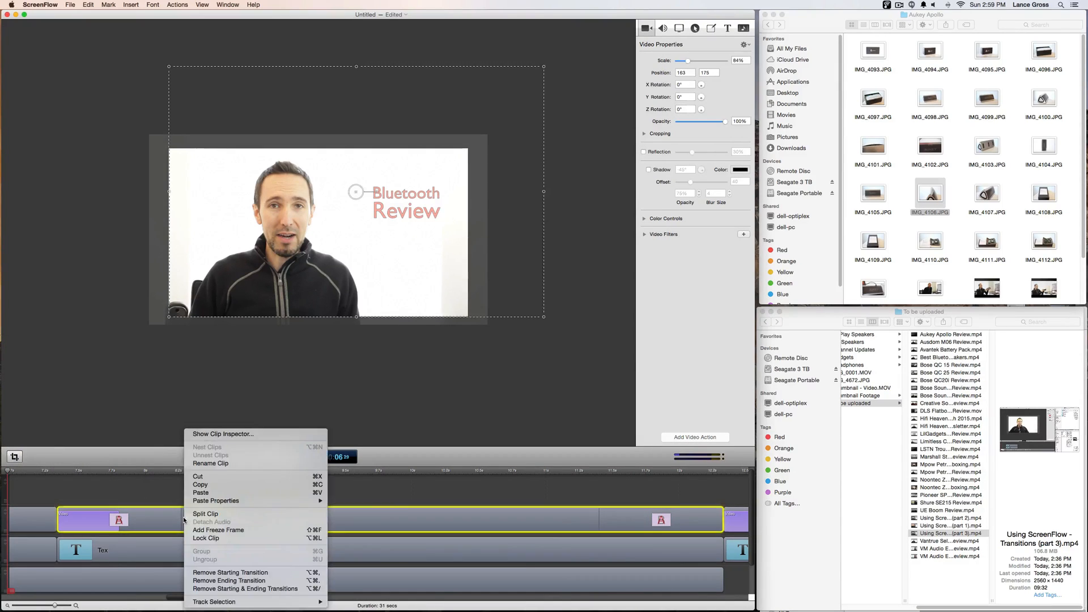
{"action": "left_click", "coordinate": [238, 572]}
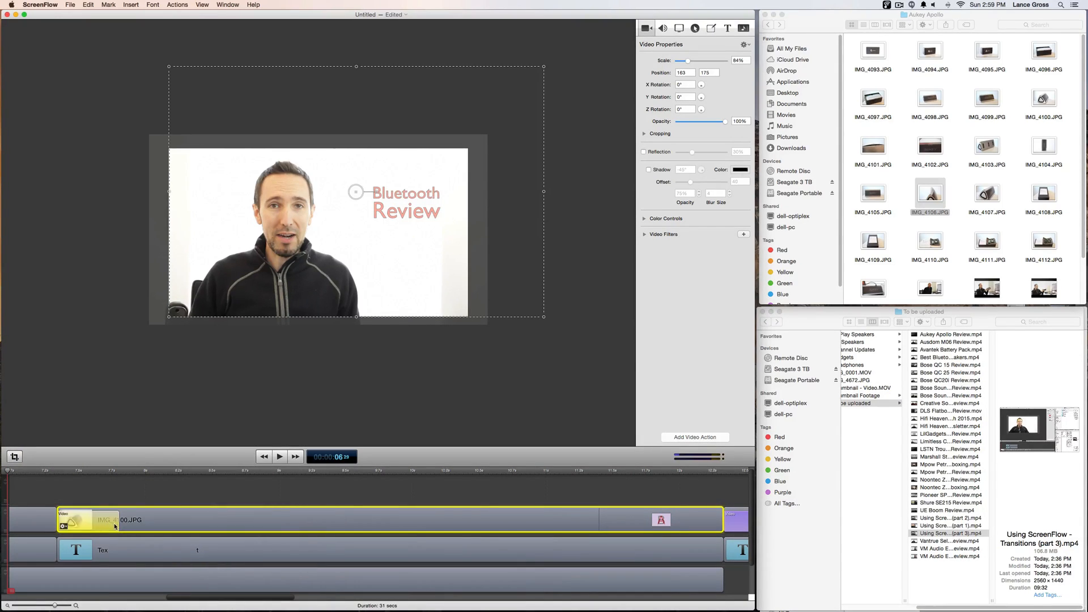
- Stretch the video action across the whole IMG_4100.JPG clip, set the photo's ending X position to about -158, and play it back
{"action": "left_click_drag", "start_coordinate": [118, 522], "coordinate": [724, 526]}
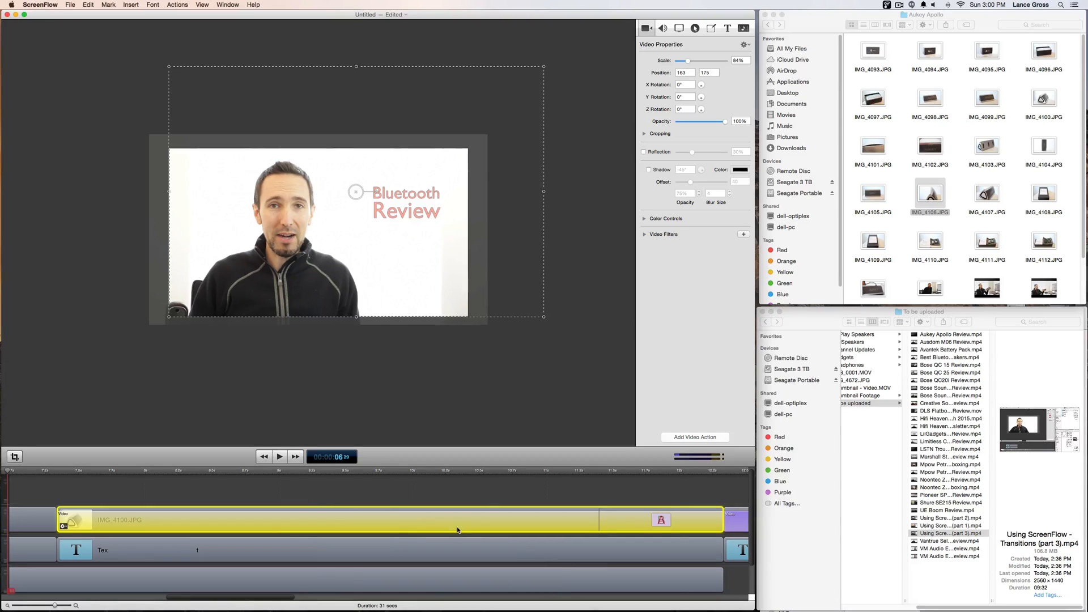
{"action": "left_click", "coordinate": [720, 472]}
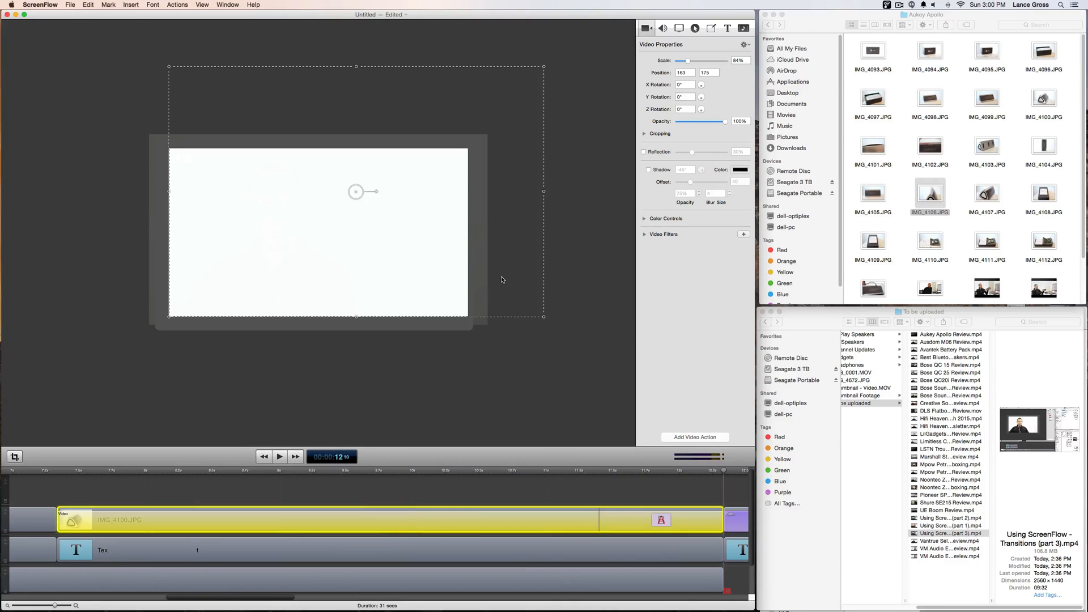
{"action": "left_click_drag", "start_coordinate": [501, 277], "coordinate": [426, 279]}
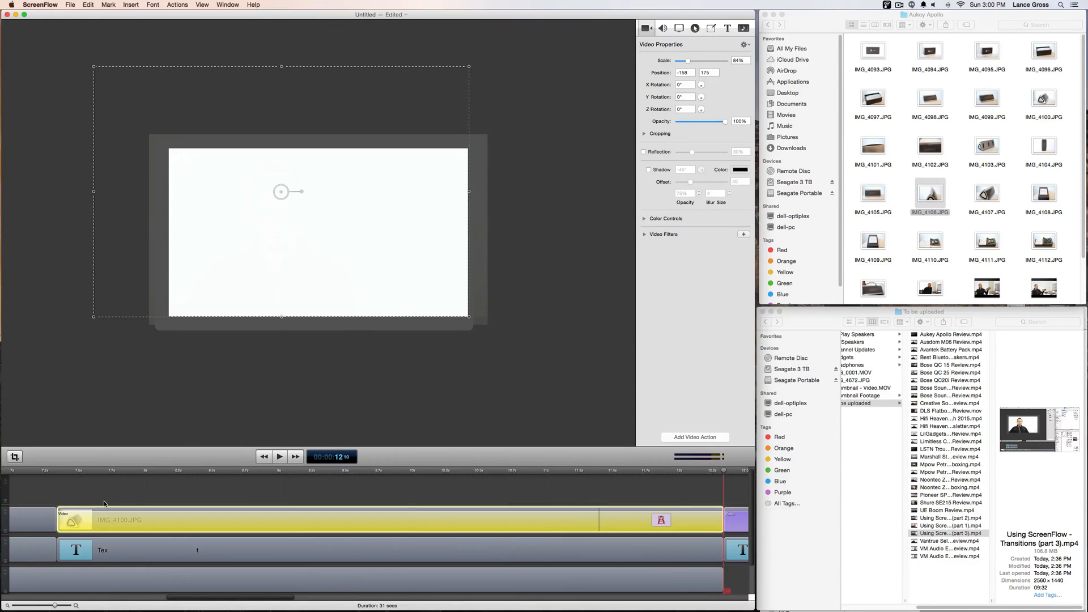
{"action": "left_click", "coordinate": [35, 472]}
{"action": "key", "text": "space"}
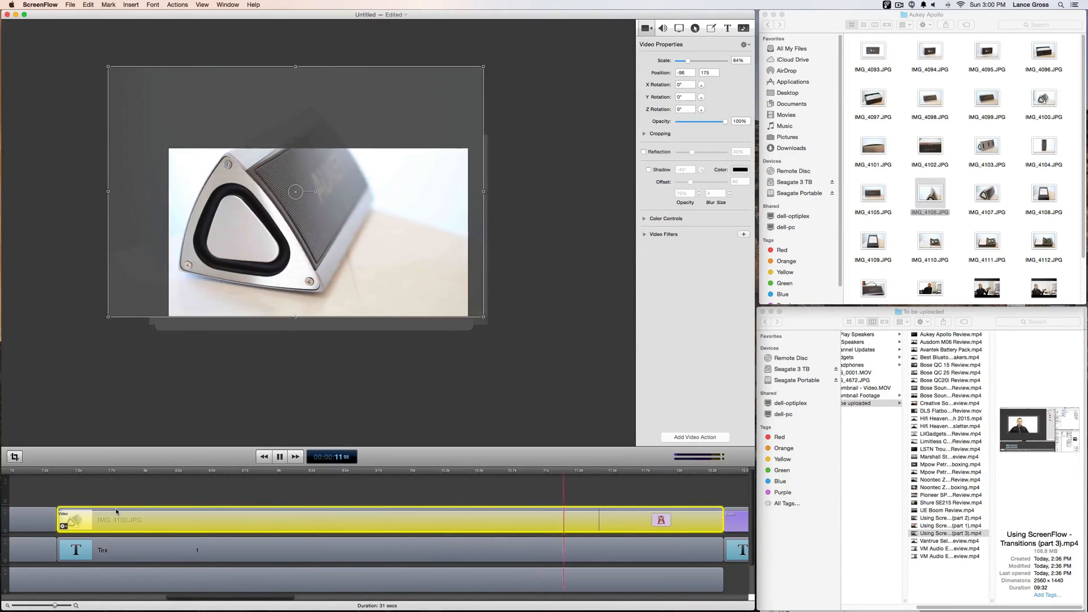
- Set the ending X position of the IMG_4100.JPG photo to about -45 and play the clip back from just before its start
{"action": "key", "text": "space"}
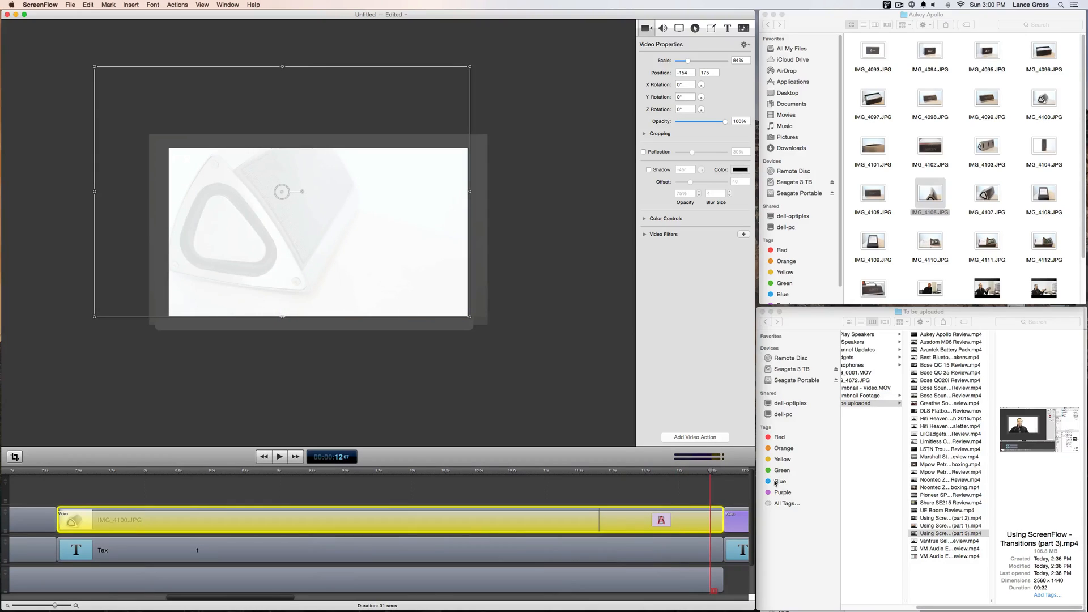
{"action": "left_click_drag", "start_coordinate": [712, 475], "coordinate": [723, 475]}
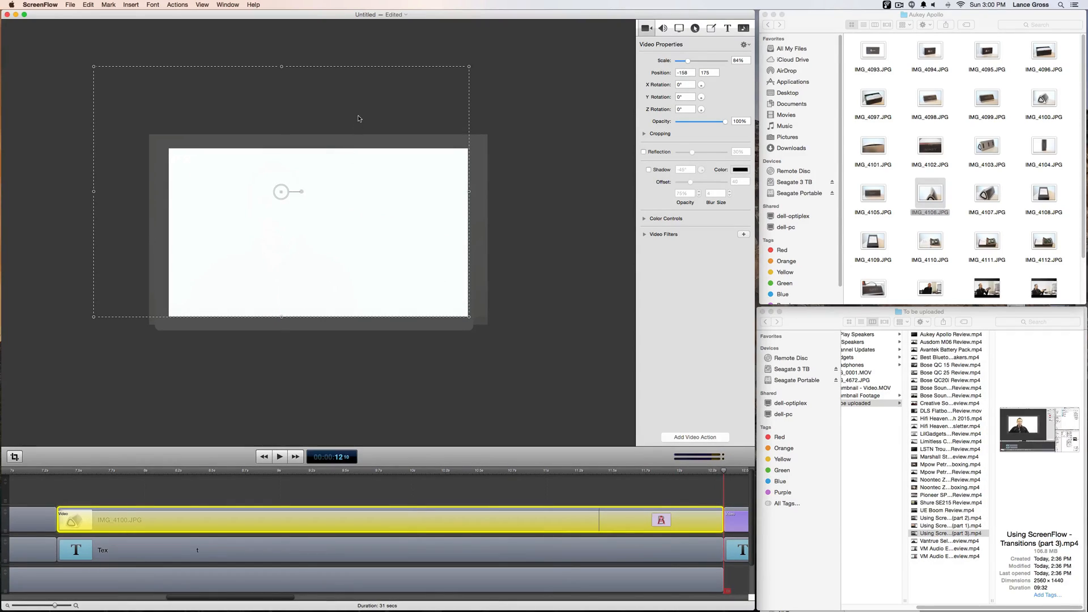
{"action": "left_click_drag", "start_coordinate": [357, 116], "coordinate": [385, 119]}
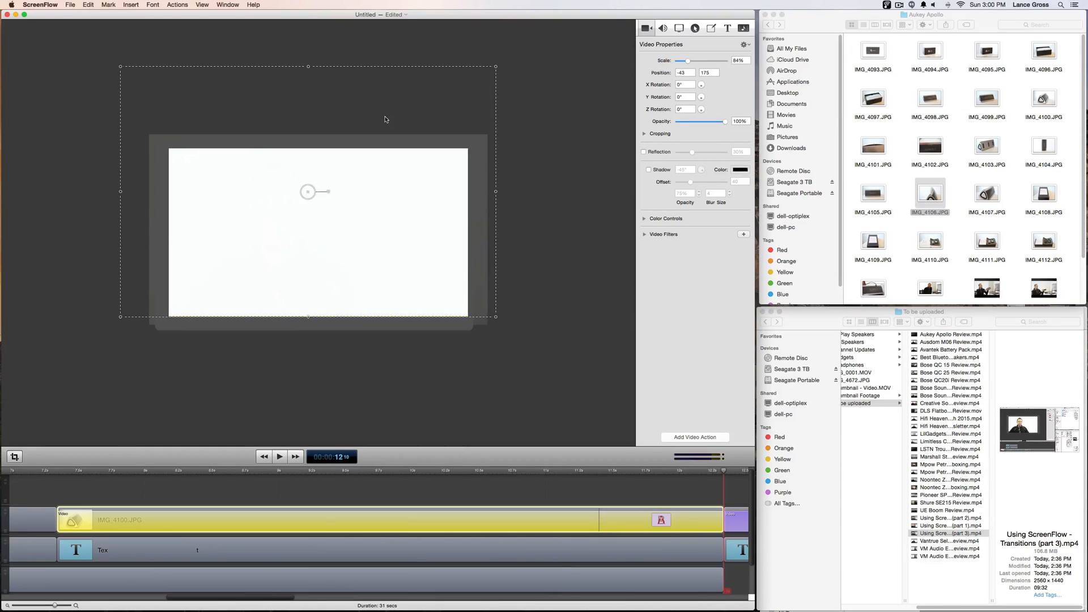
{"action": "left_click", "coordinate": [40, 473]}
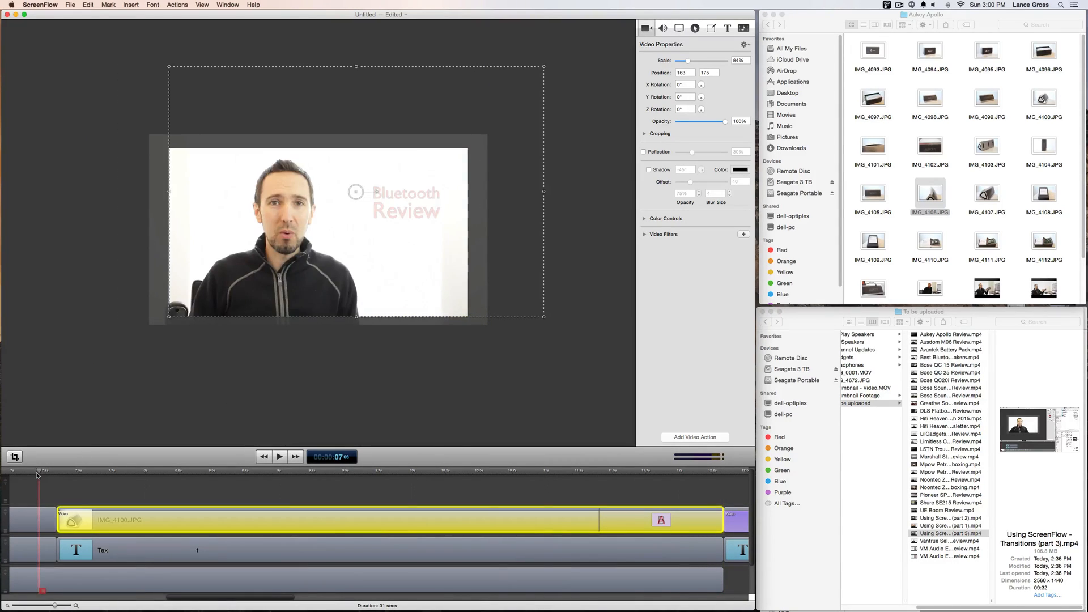
{"action": "key", "text": "space"}
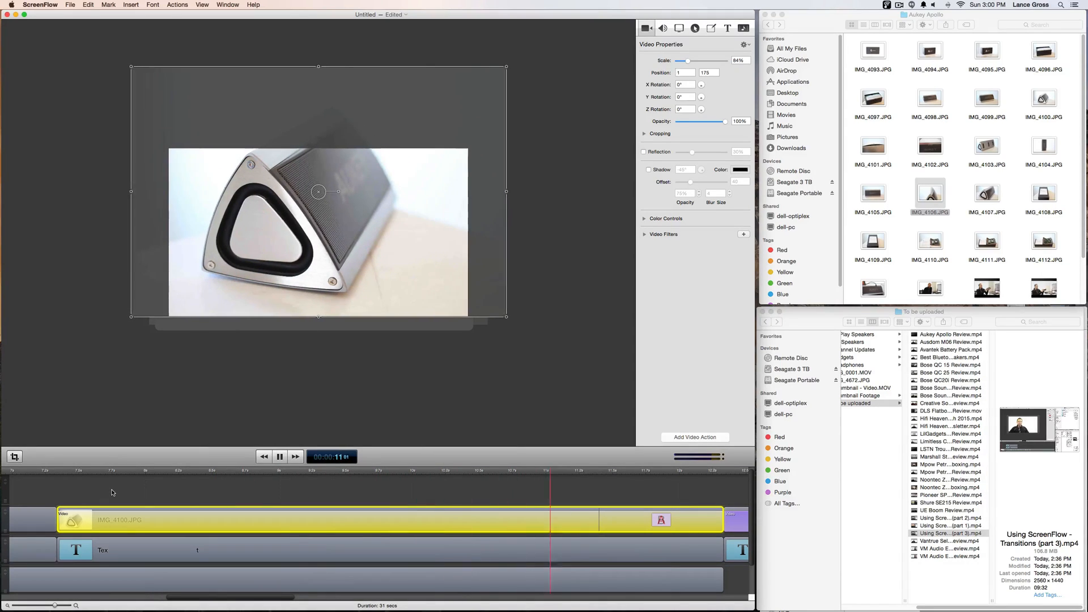
{"action": "key", "text": "space"}
- Set the starting X position of the IMG_4100.JPG photo to about 78 and play its movement back
{"action": "left_click", "coordinate": [60, 473]}
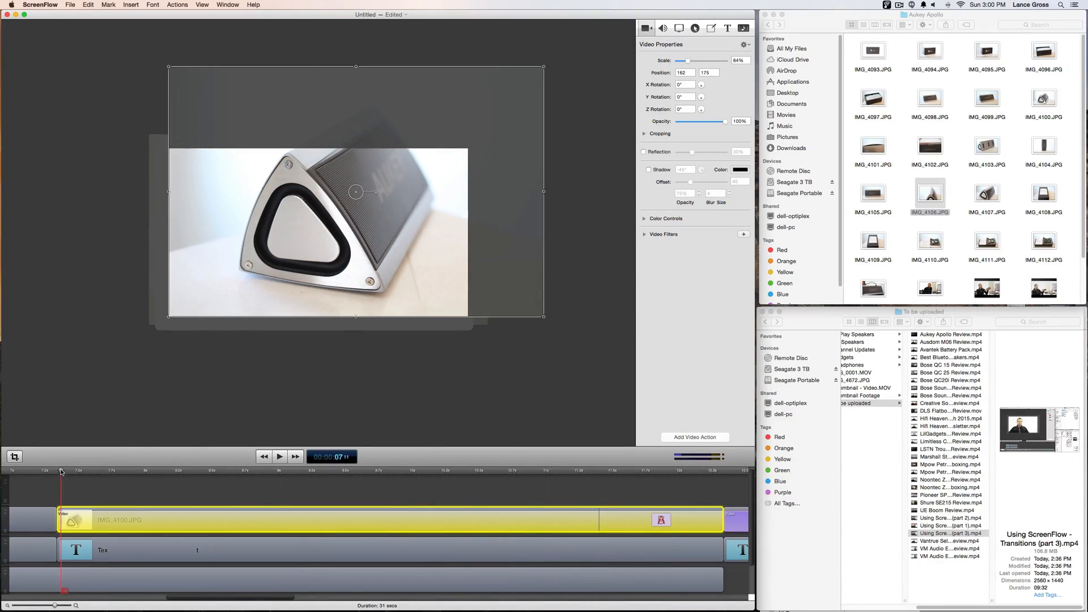
{"action": "left_click_drag", "start_coordinate": [60, 474], "coordinate": [57, 478]}
{"action": "left_click_drag", "start_coordinate": [503, 281], "coordinate": [491, 281]}
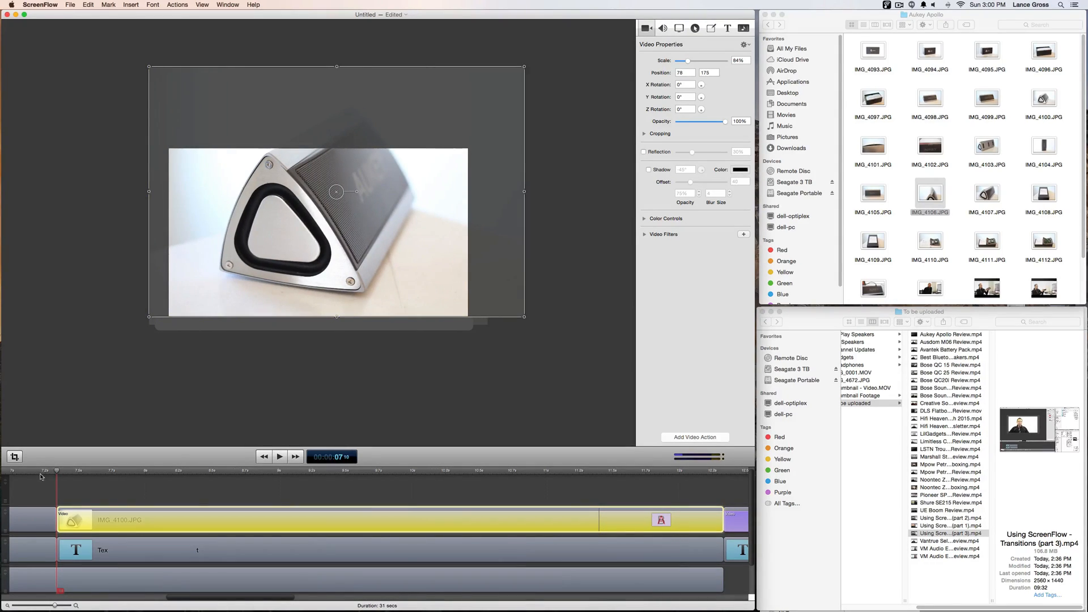
{"action": "left_click", "coordinate": [42, 473]}
{"action": "key", "text": "space"}
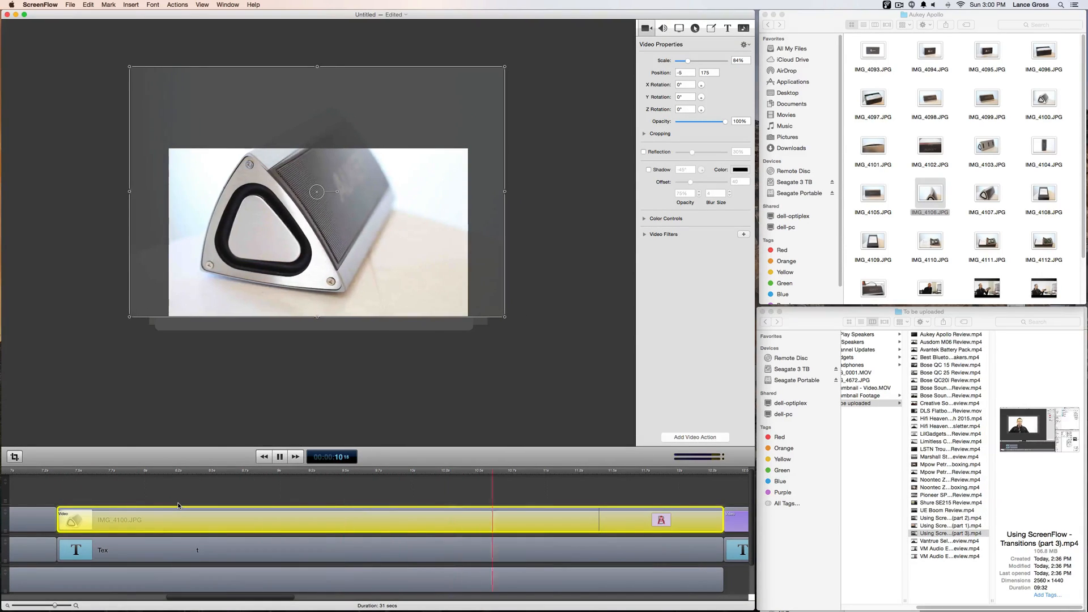
{"action": "key", "text": "space"}
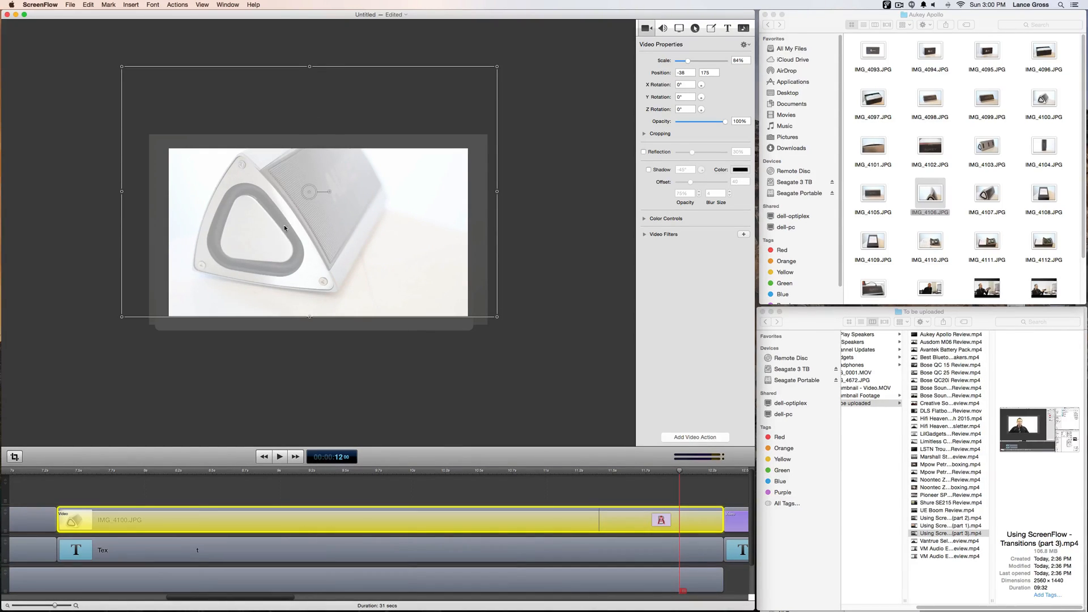
- Shrink the IMG_4100.JPG photo at its clip's end to about 77% scale at position -12, 131, and play the animation back
{"action": "left_click", "coordinate": [581, 281]}
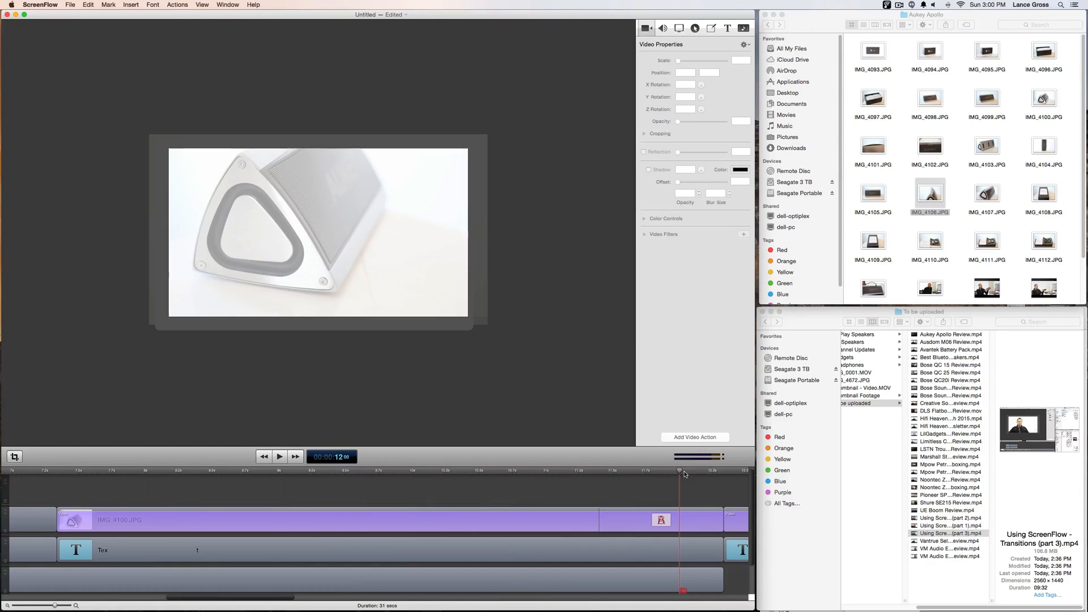
{"action": "left_click_drag", "start_coordinate": [681, 473], "coordinate": [724, 474]}
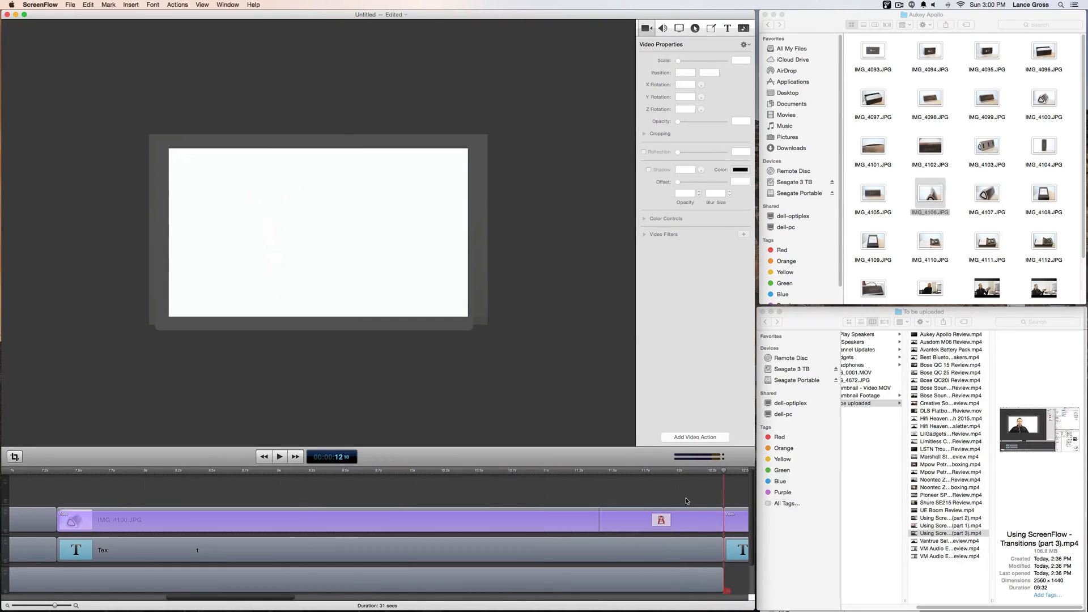
{"action": "left_click", "coordinate": [605, 522]}
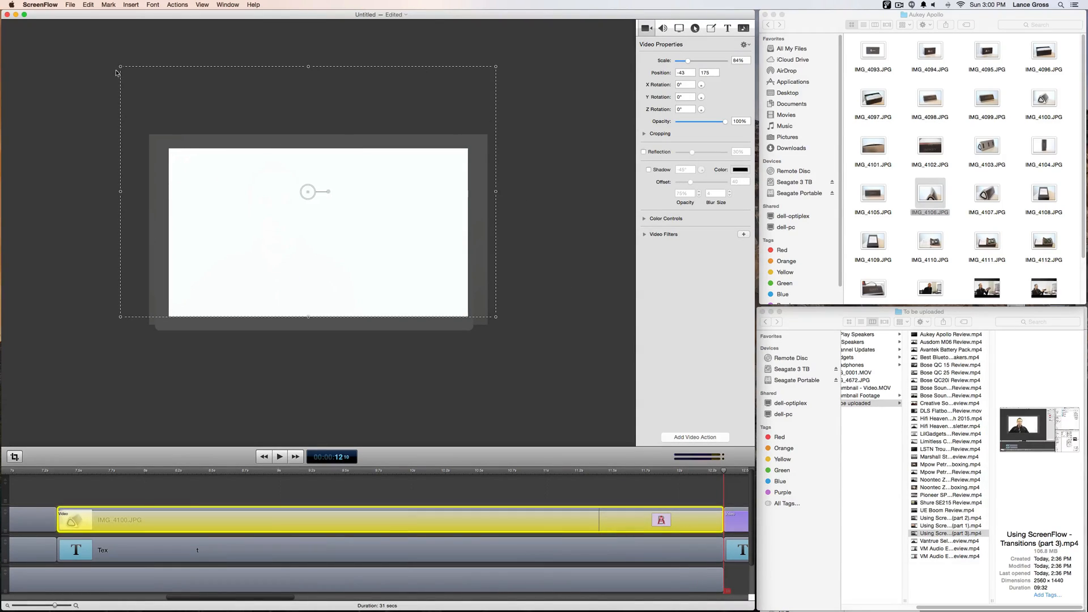
{"action": "left_click_drag", "start_coordinate": [121, 69], "coordinate": [143, 82]}
{"action": "left_click_drag", "start_coordinate": [496, 83], "coordinate": [488, 87]}
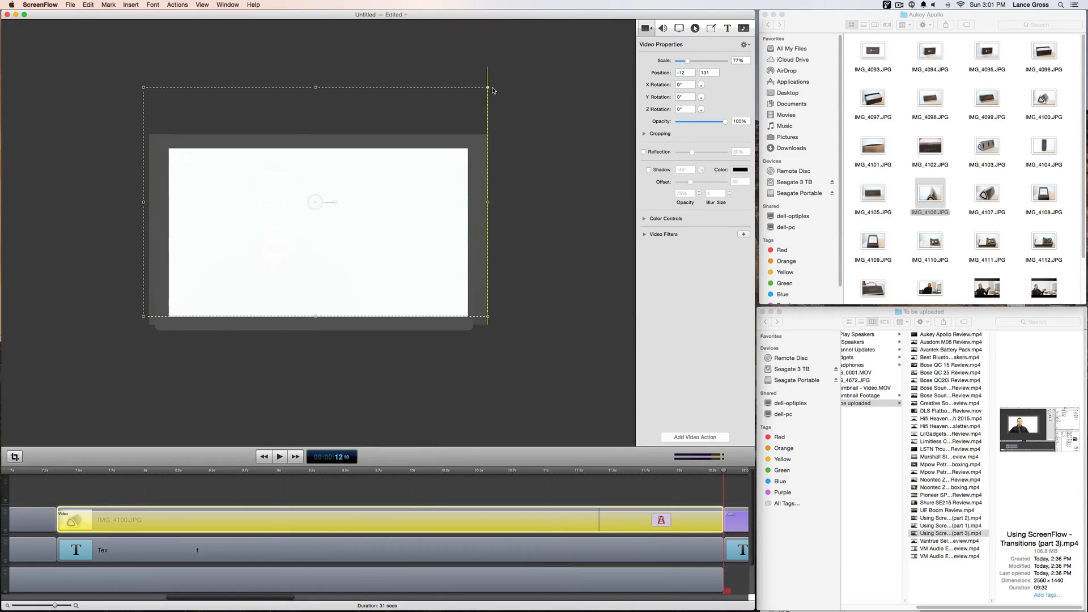
{"action": "left_click", "coordinate": [31, 473]}
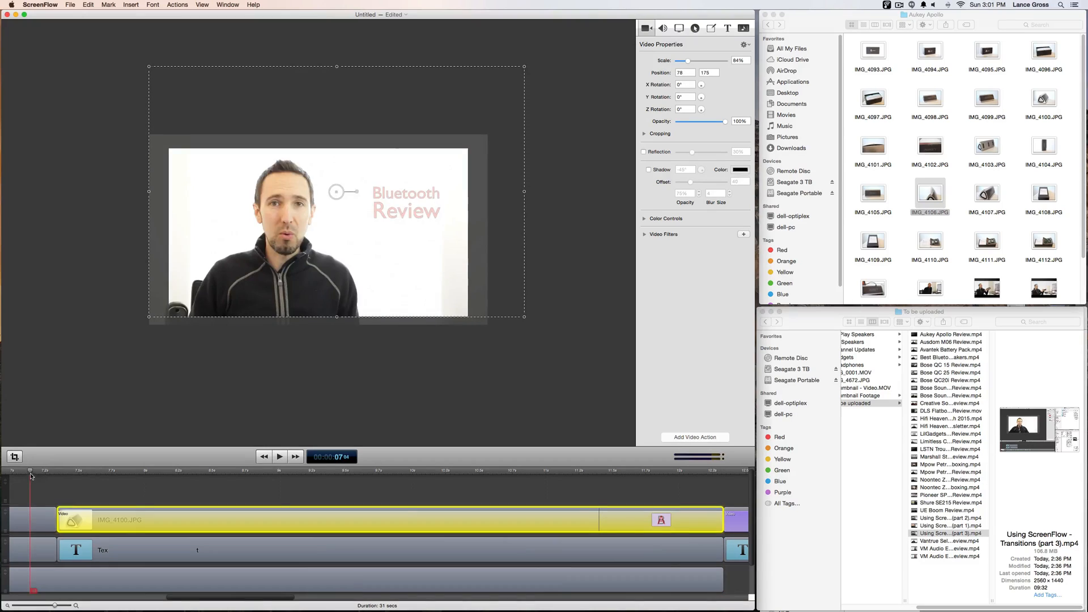
{"action": "key", "text": "space"}
{"action": "left_click", "coordinate": [81, 391]}
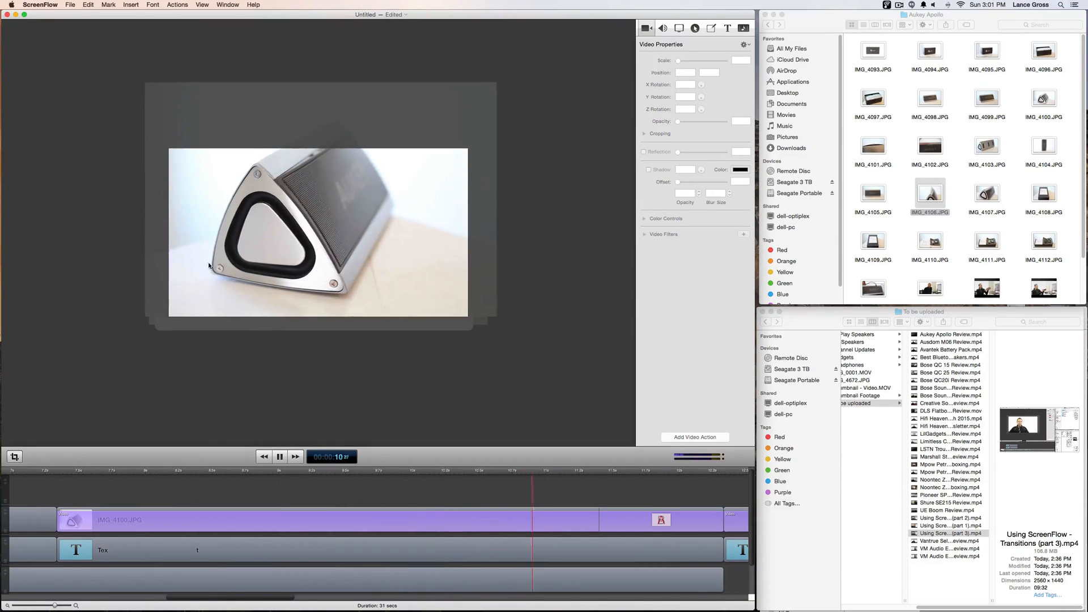
{"action": "key", "text": "space"}
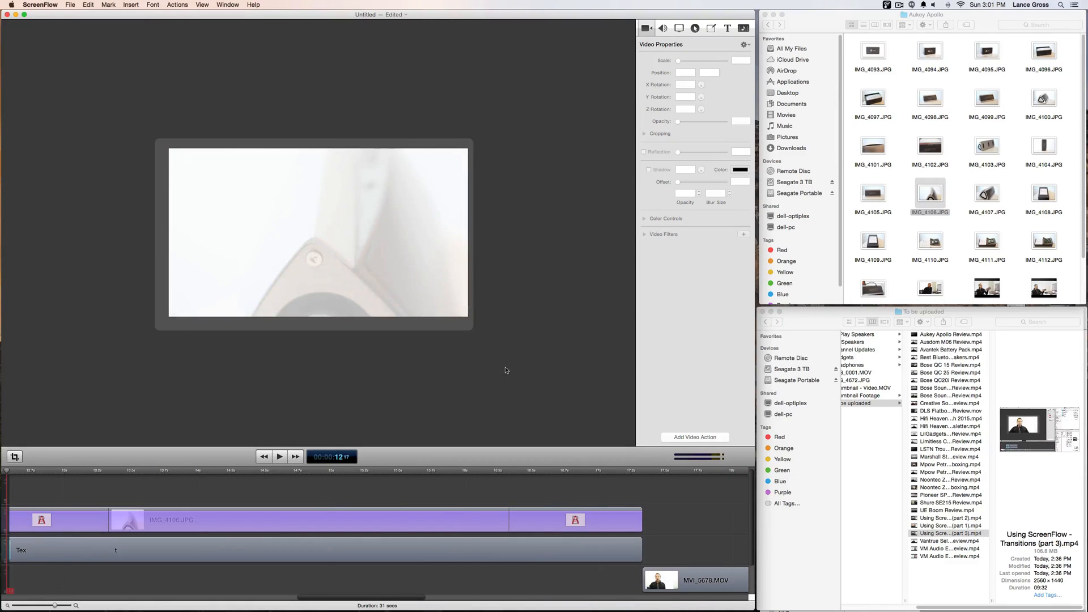
- Add a starting transition to the IMG_4100.JPG clip and play back both photo clips
{"action": "scroll", "coordinate": [350, 593], "scroll_direction": "left", "scroll_amount": 10}
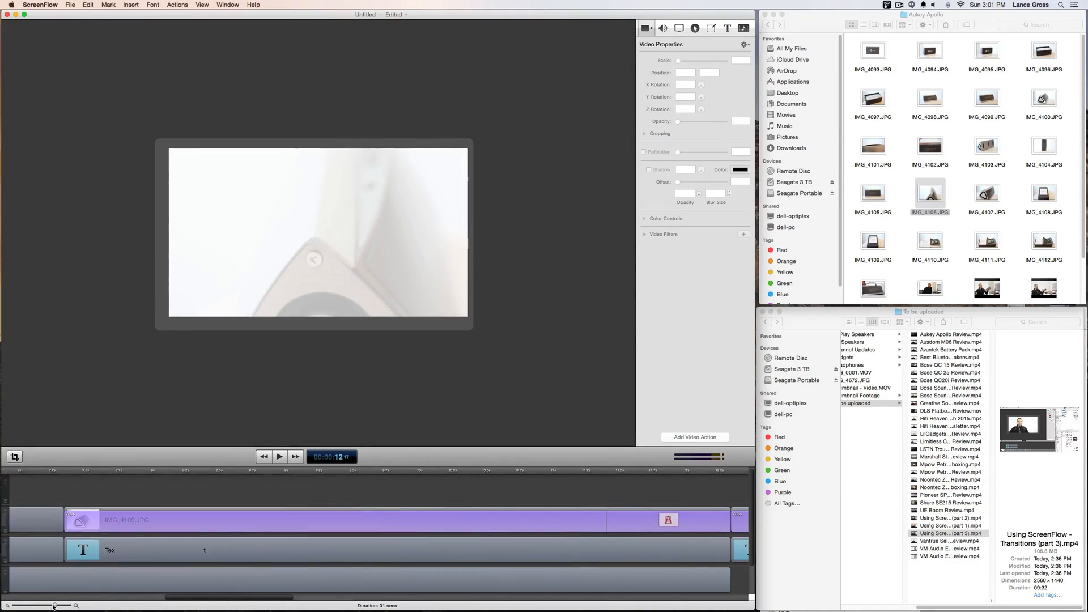
{"action": "left_click_drag", "start_coordinate": [55, 605], "coordinate": [45, 606]}
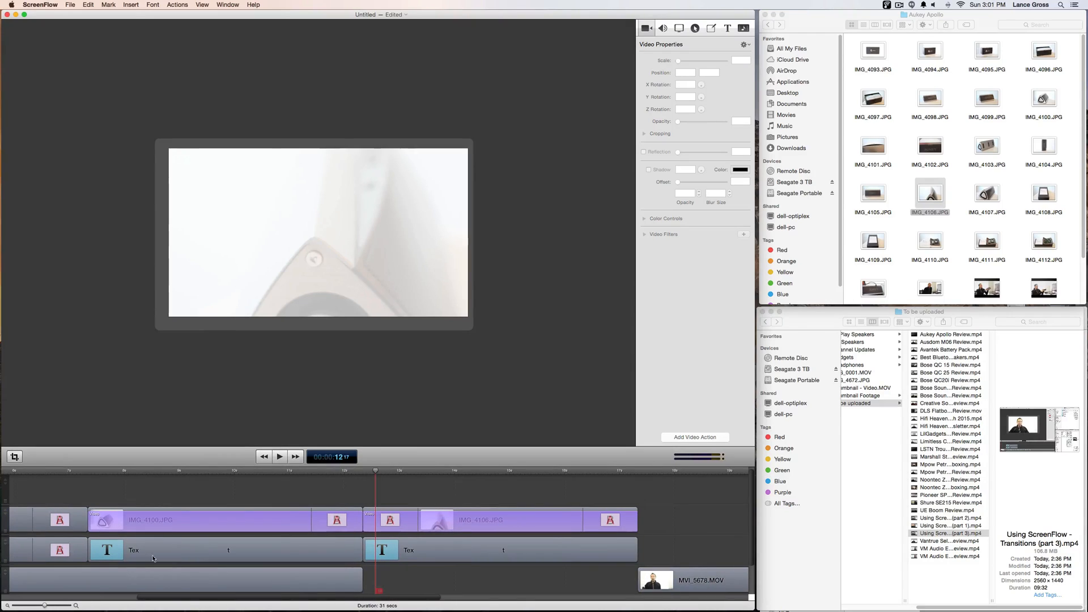
{"action": "right_click", "coordinate": [135, 509]}
{"action": "right_click", "coordinate": [141, 506]}
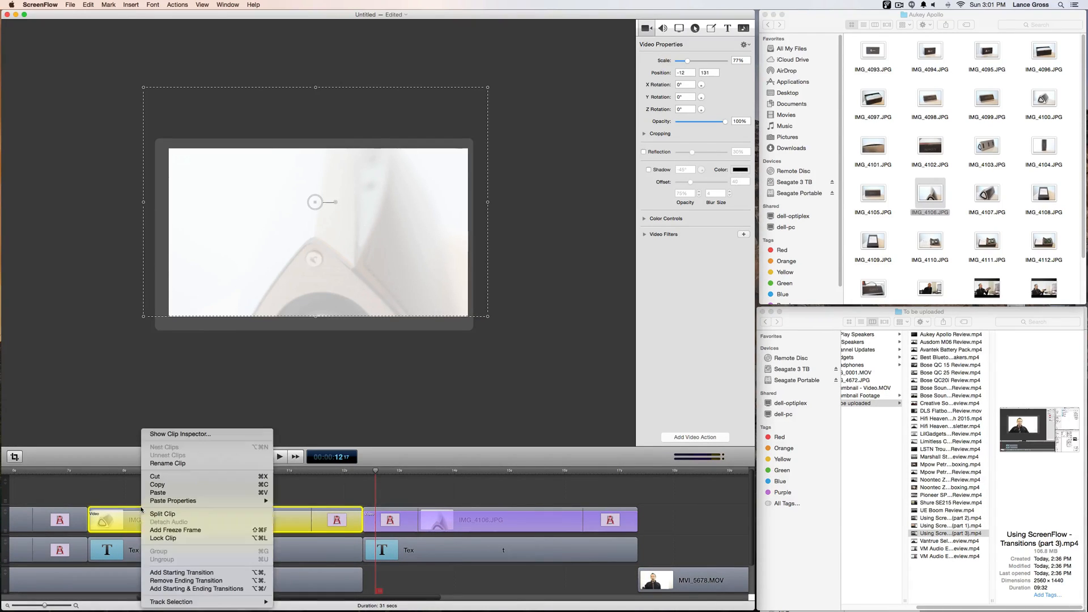
{"action": "left_click", "coordinate": [176, 572]}
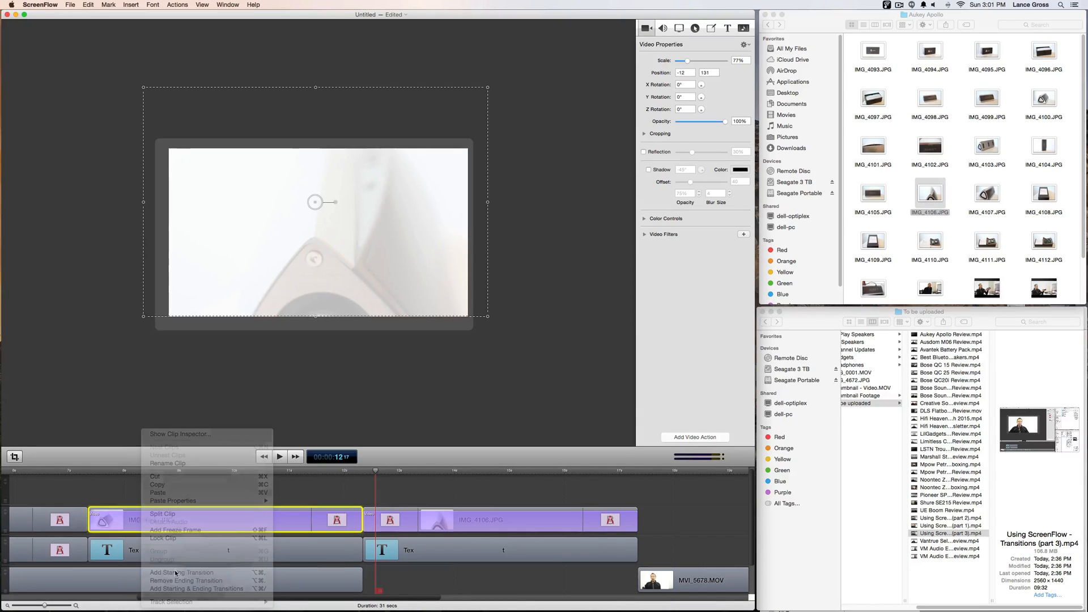
{"action": "left_click", "coordinate": [58, 471]}
{"action": "key", "text": "space"}
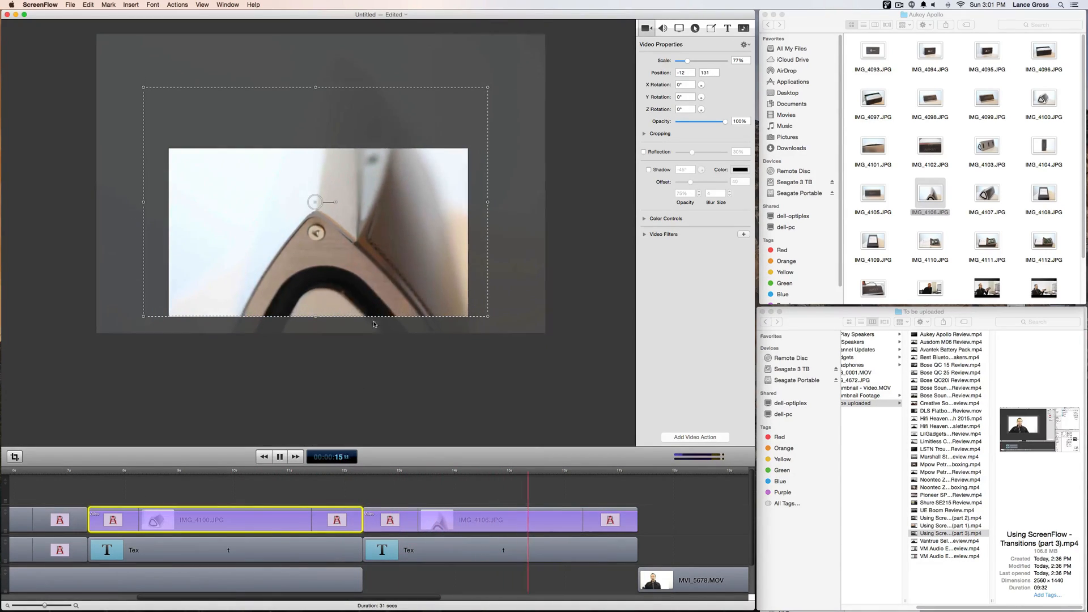
{"action": "key", "text": "space"}
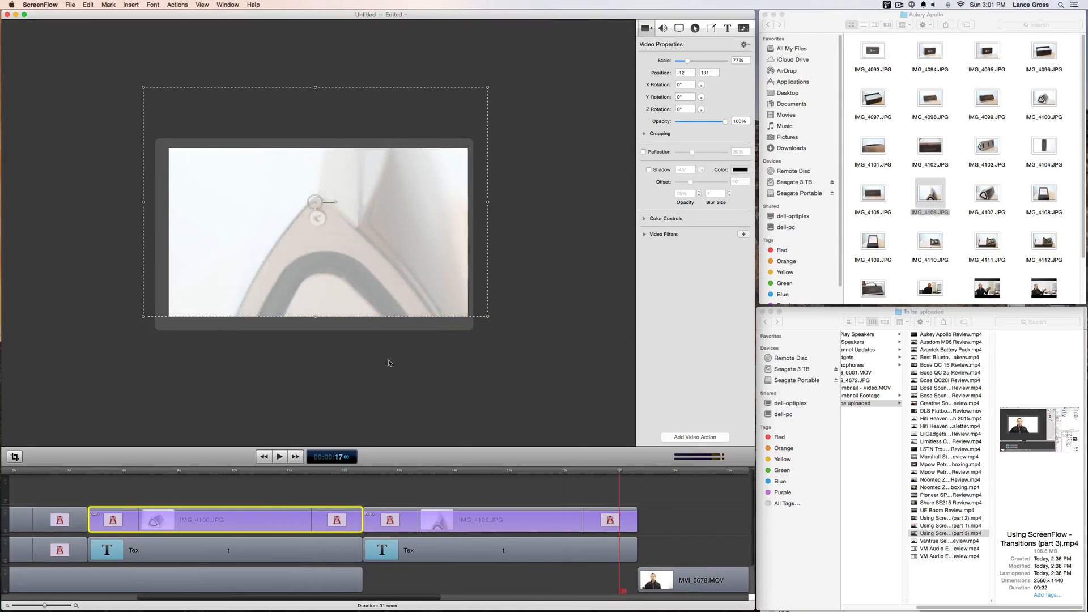